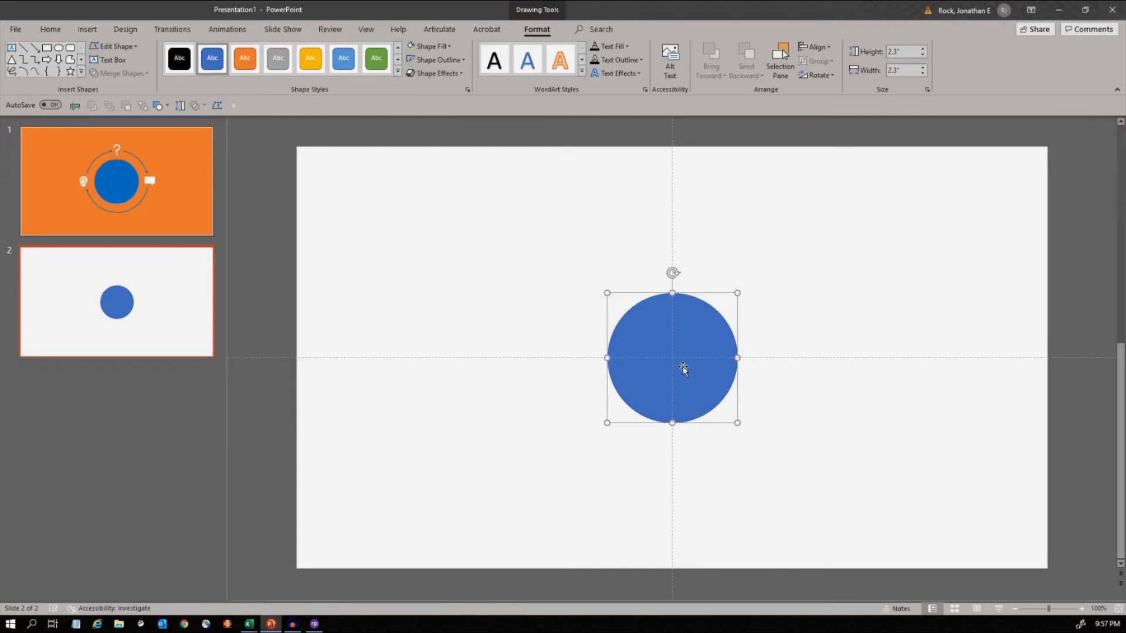
- Remove the circle's outline and fill it with a grey shade of the white theme colour
{"action": "left_click", "coordinate": [438, 61]}
{"action": "left_click", "coordinate": [441, 163]}
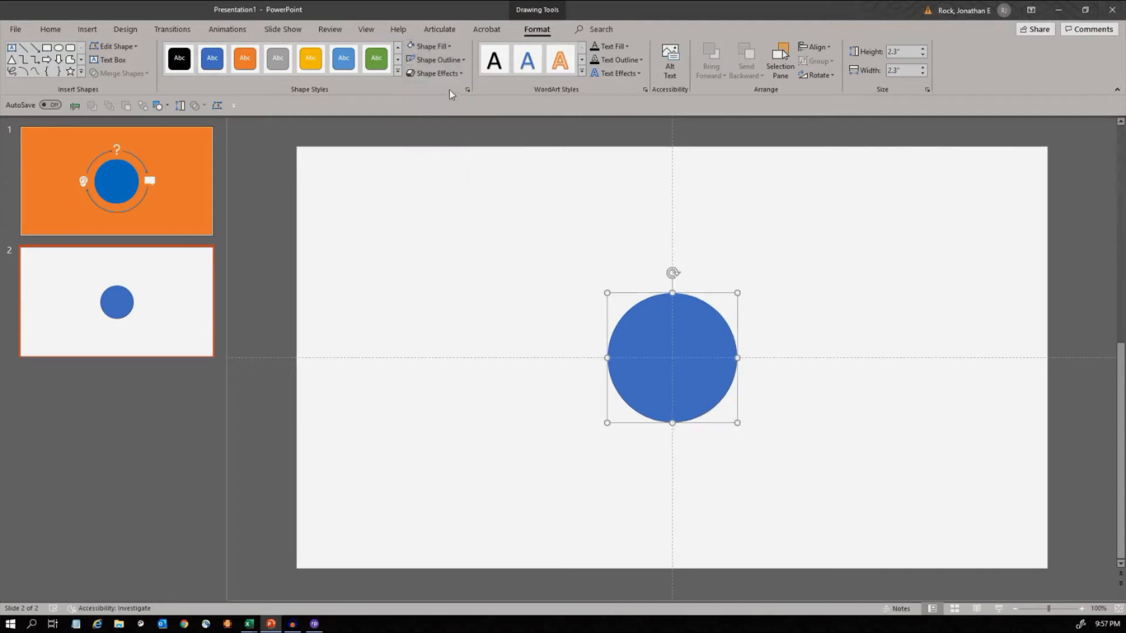
{"action": "left_click", "coordinate": [435, 45]}
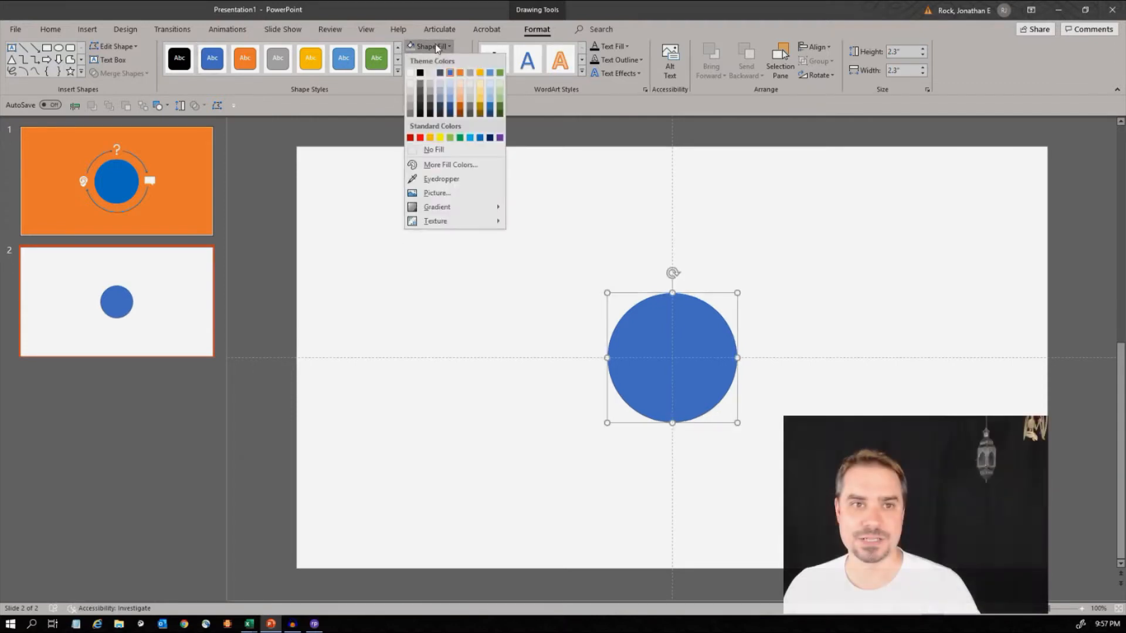
{"action": "left_click", "coordinate": [409, 109]}
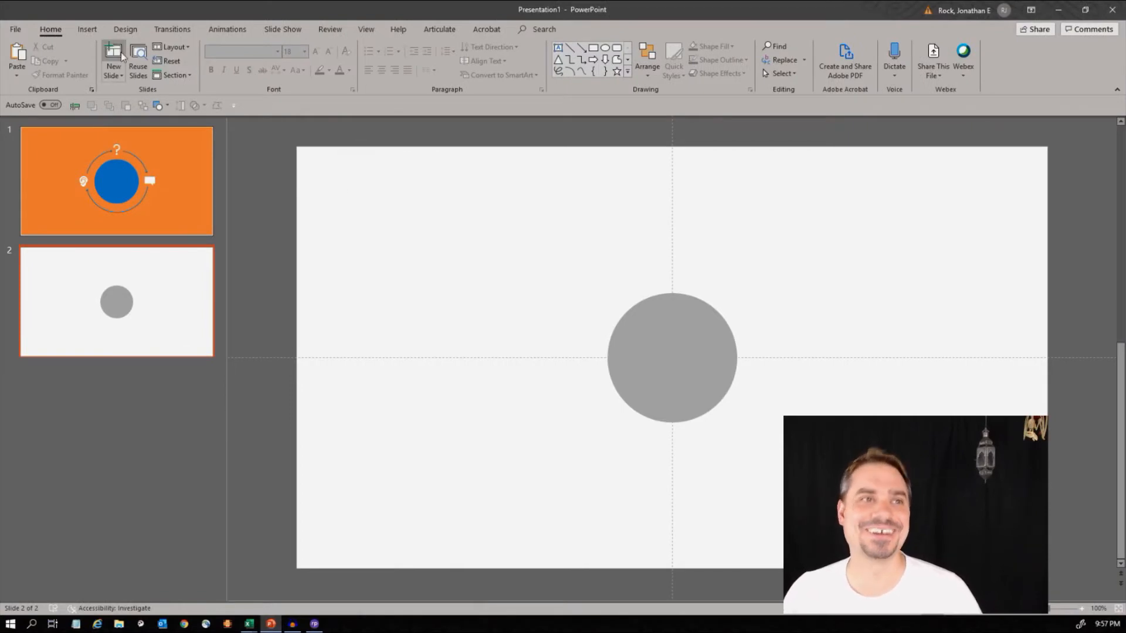
- Insert an Arc shape about 2.3" by 2.3" in the empty area at the slide's upper left
{"action": "left_click", "coordinate": [95, 30]}
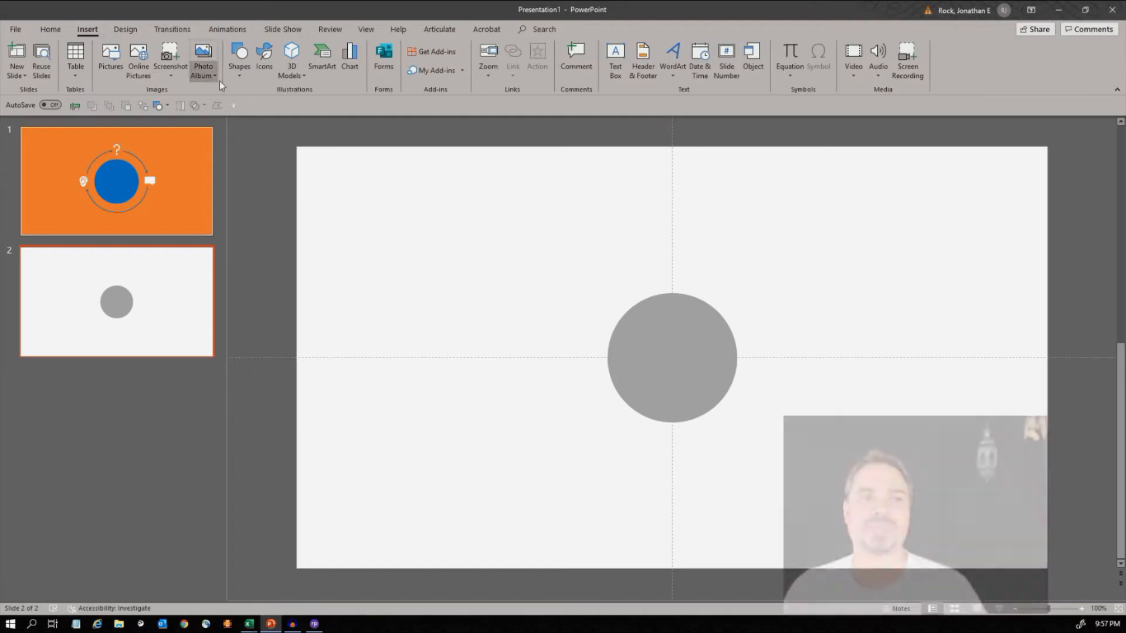
{"action": "left_click", "coordinate": [237, 71]}
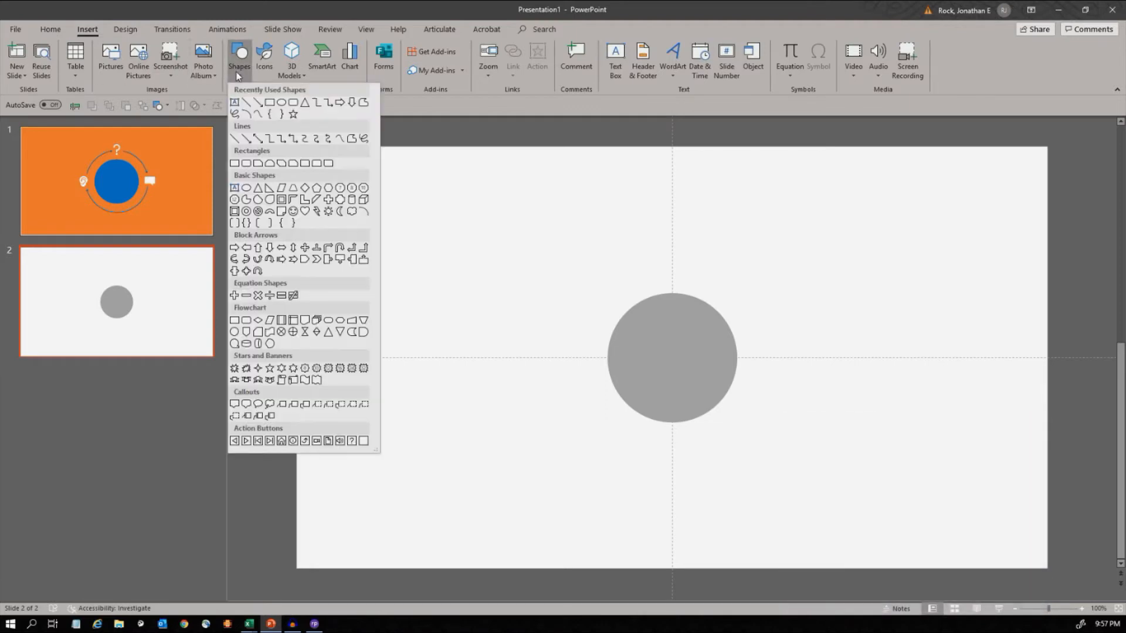
{"action": "left_click", "coordinate": [246, 115]}
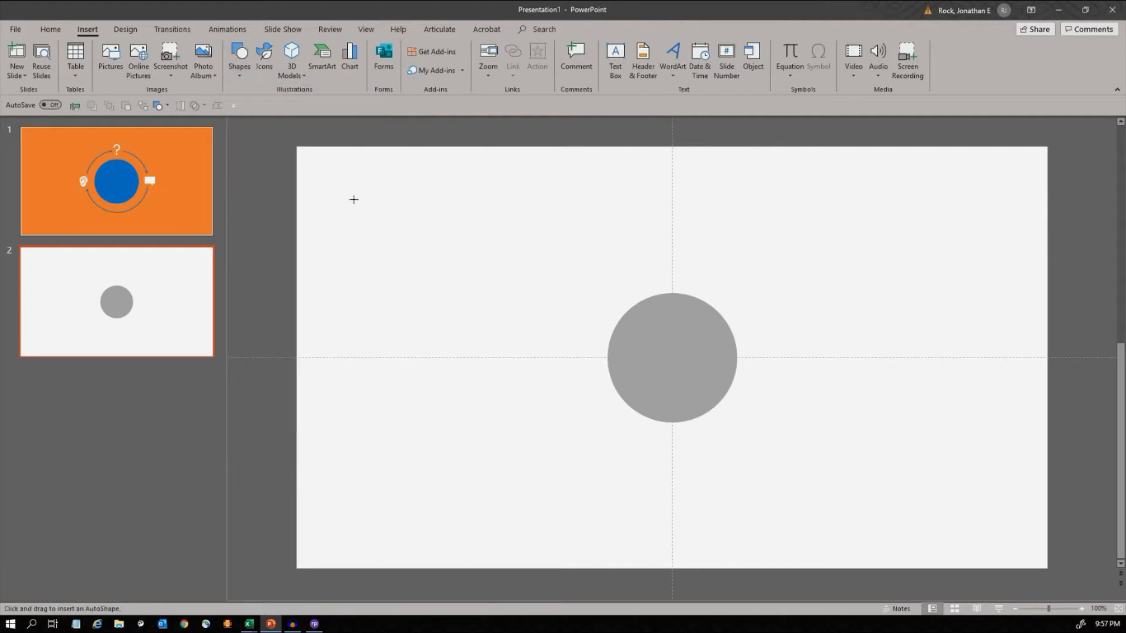
{"action": "left_click_drag", "start_coordinate": [377, 200], "coordinate": [501, 286]}
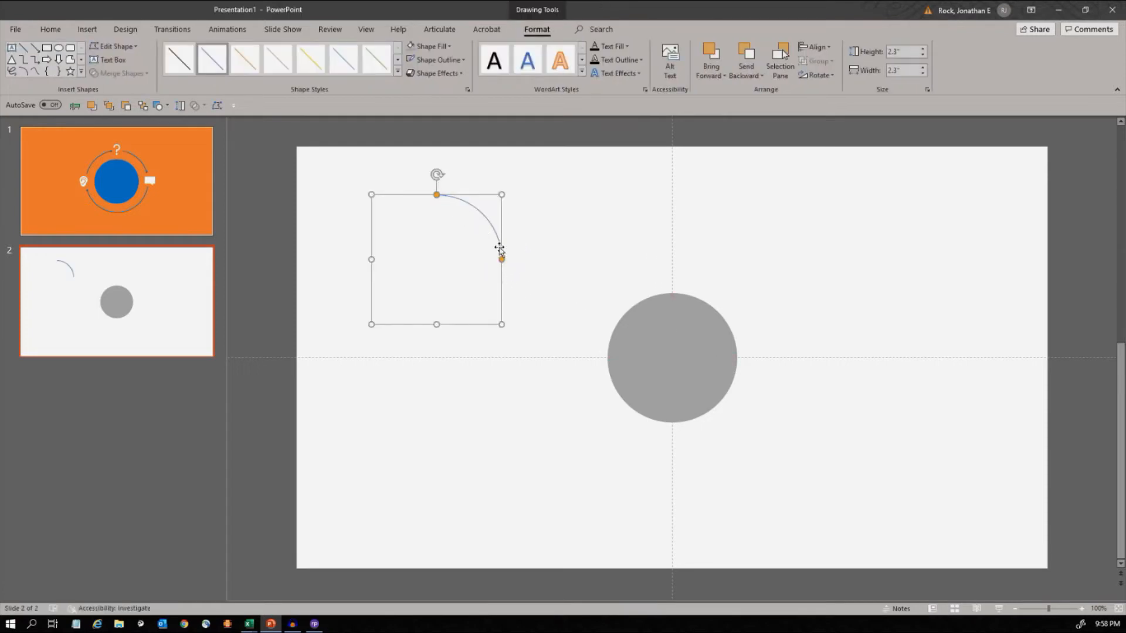
- Move the arc over the grey circle and fit its frame to 2.3" by 2.3" so it follows the circle's edge
{"action": "left_click_drag", "start_coordinate": [464, 326], "coordinate": [705, 422]}
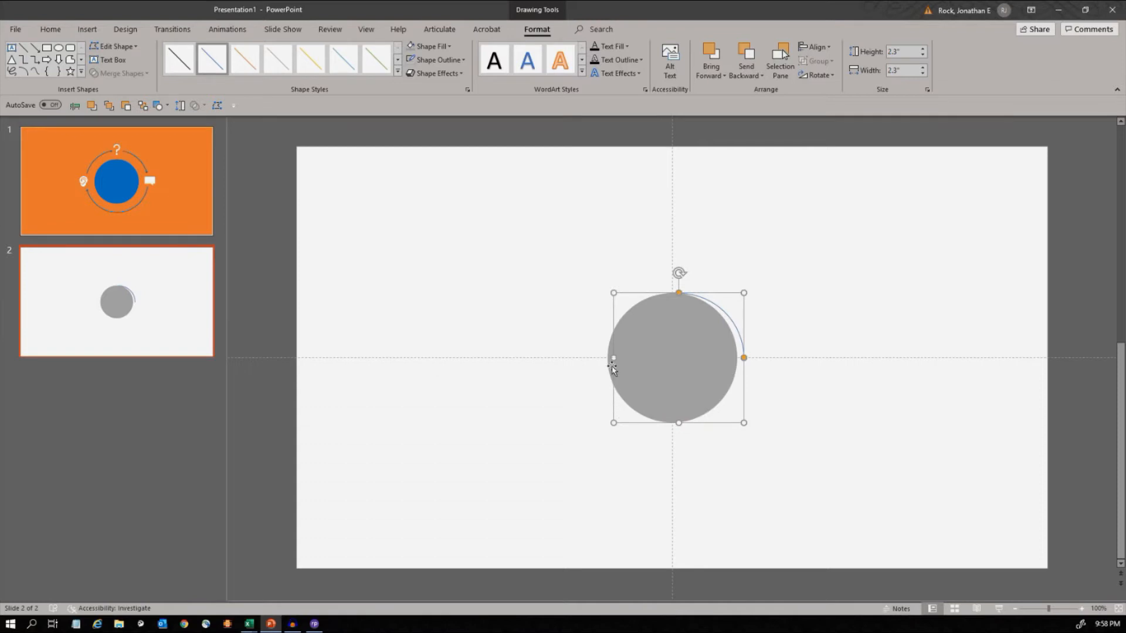
{"action": "left_click_drag", "start_coordinate": [613, 358], "coordinate": [607, 357]}
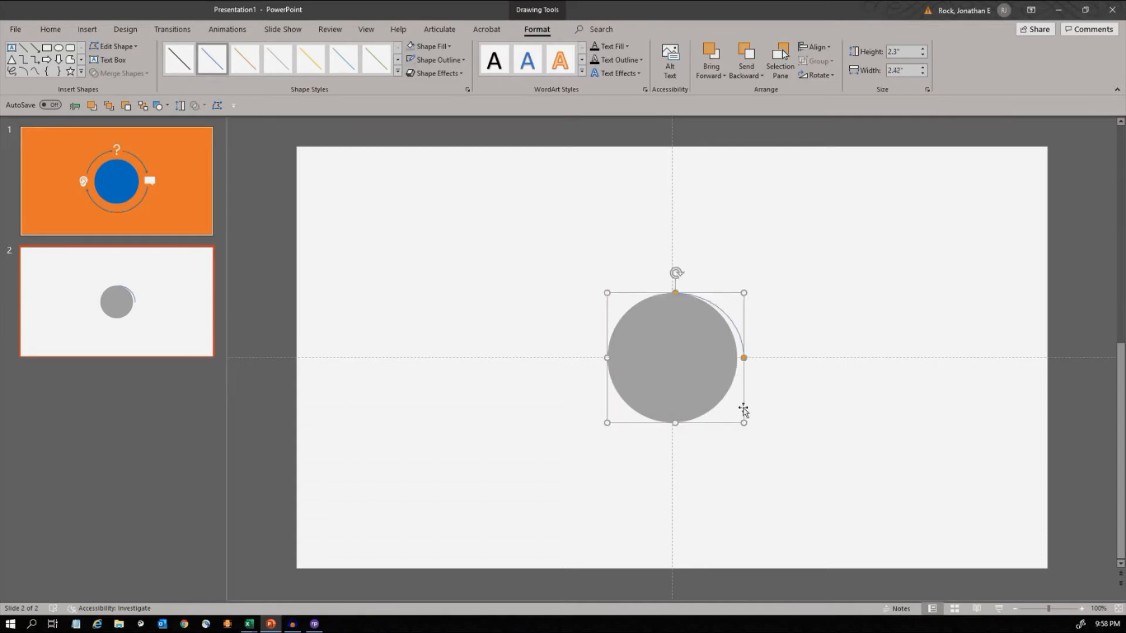
{"action": "left_click_drag", "start_coordinate": [742, 422], "coordinate": [673, 423]}
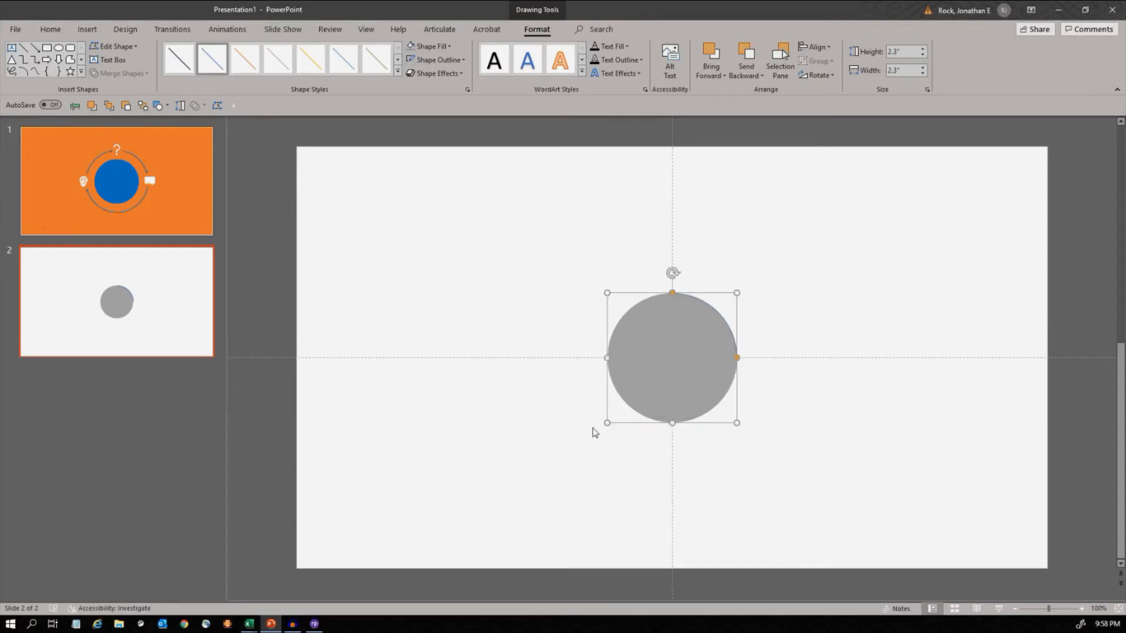
{"action": "left_click", "coordinate": [534, 360]}
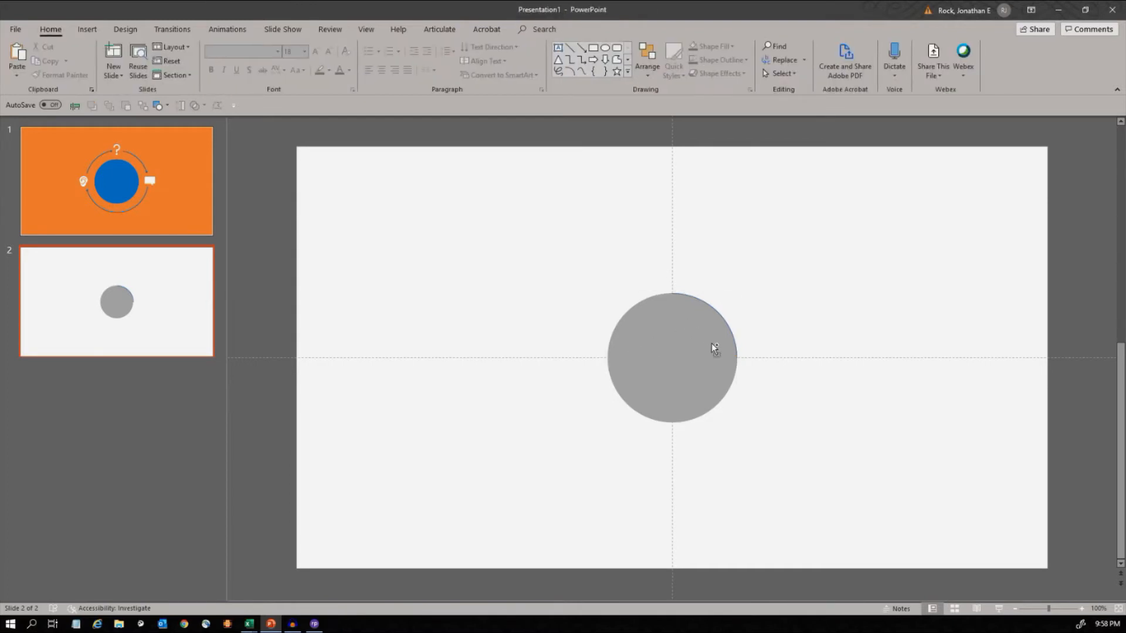
{"action": "scroll", "coordinate": [720, 333], "scroll_direction": "up", "scroll_amount": 5}
{"action": "scroll", "coordinate": [597, 251], "scroll_direction": "up", "scroll_amount": 1}
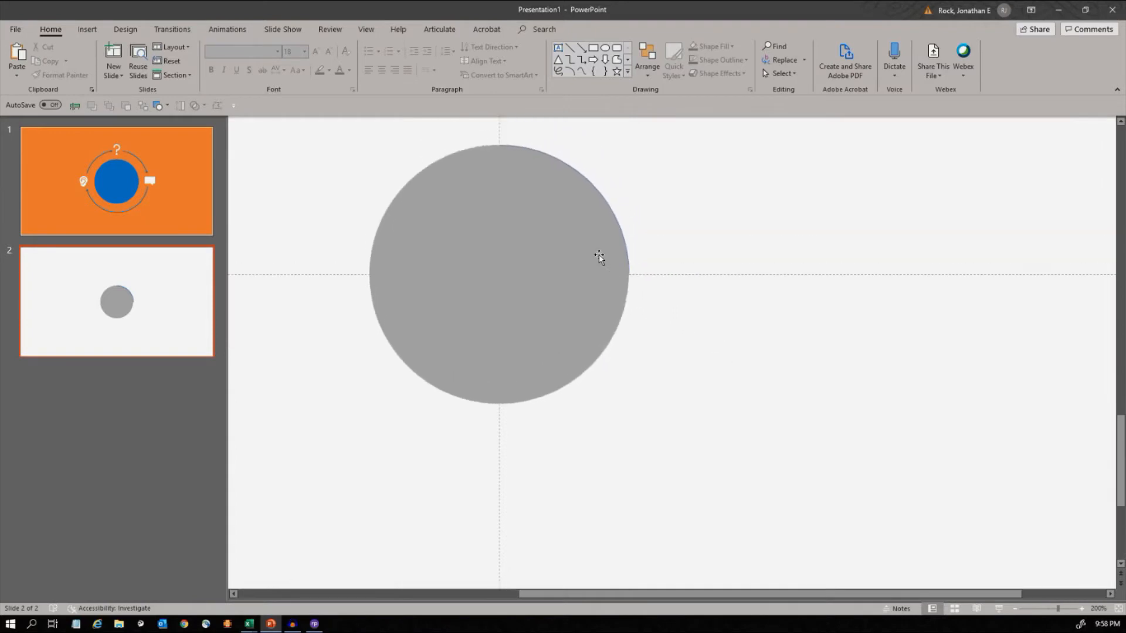
{"action": "scroll", "coordinate": [599, 257], "scroll_direction": "up", "scroll_amount": 1}
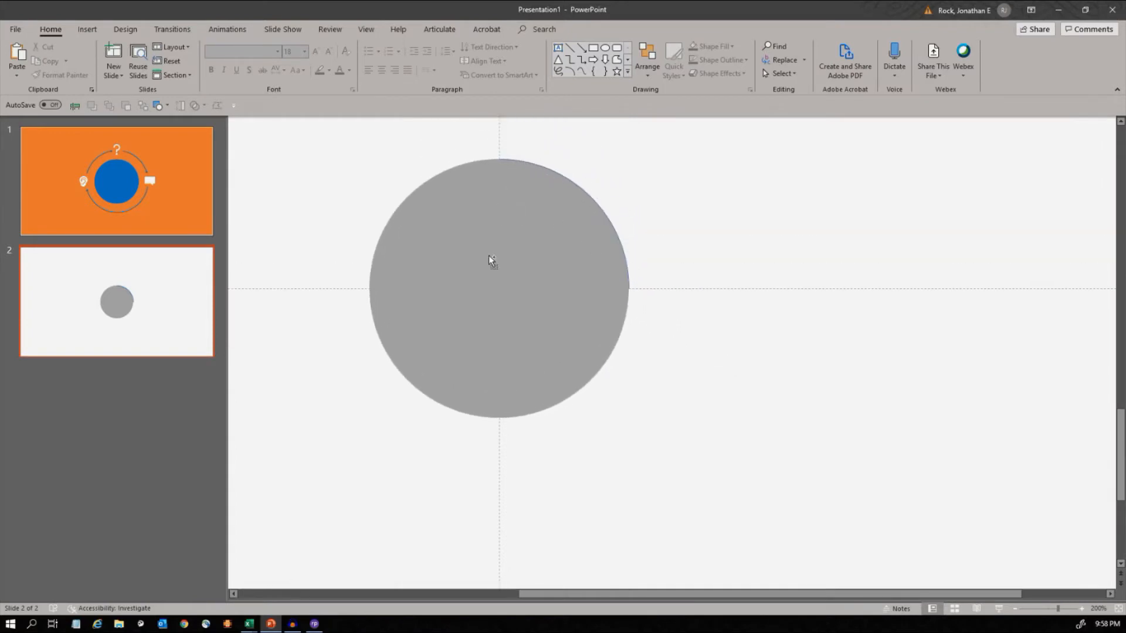
{"action": "scroll", "coordinate": [490, 259], "scroll_direction": "down", "scroll_amount": 6}
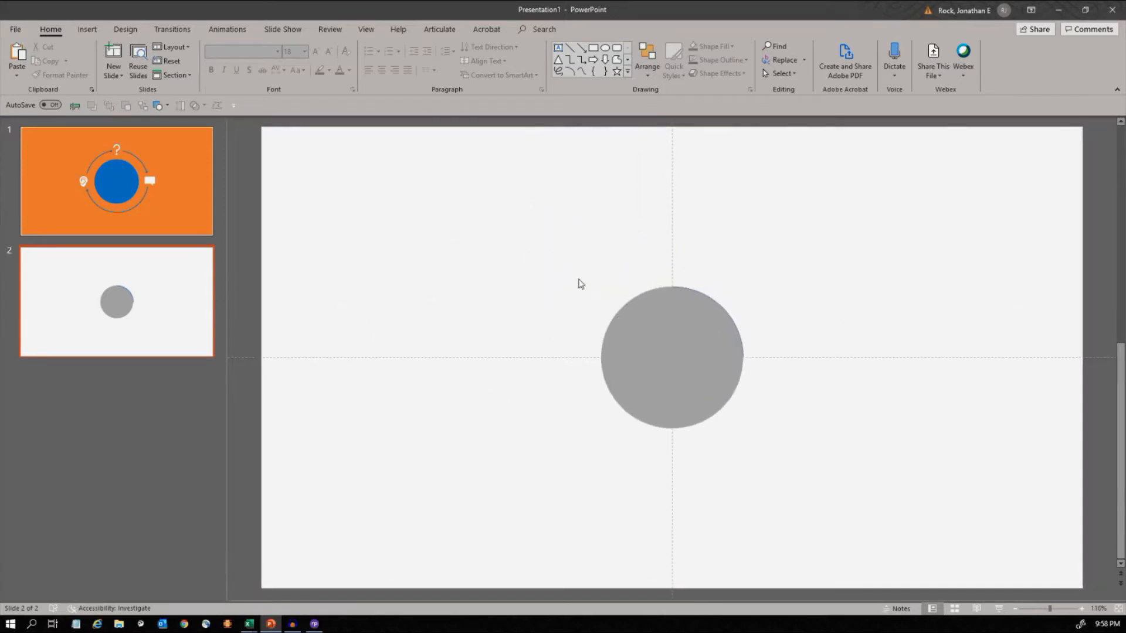
- Compare with the example on slide 1 and enlarge the arc on slide 2 proportionally beyond the circle's edge
{"action": "left_click", "coordinate": [200, 175]}
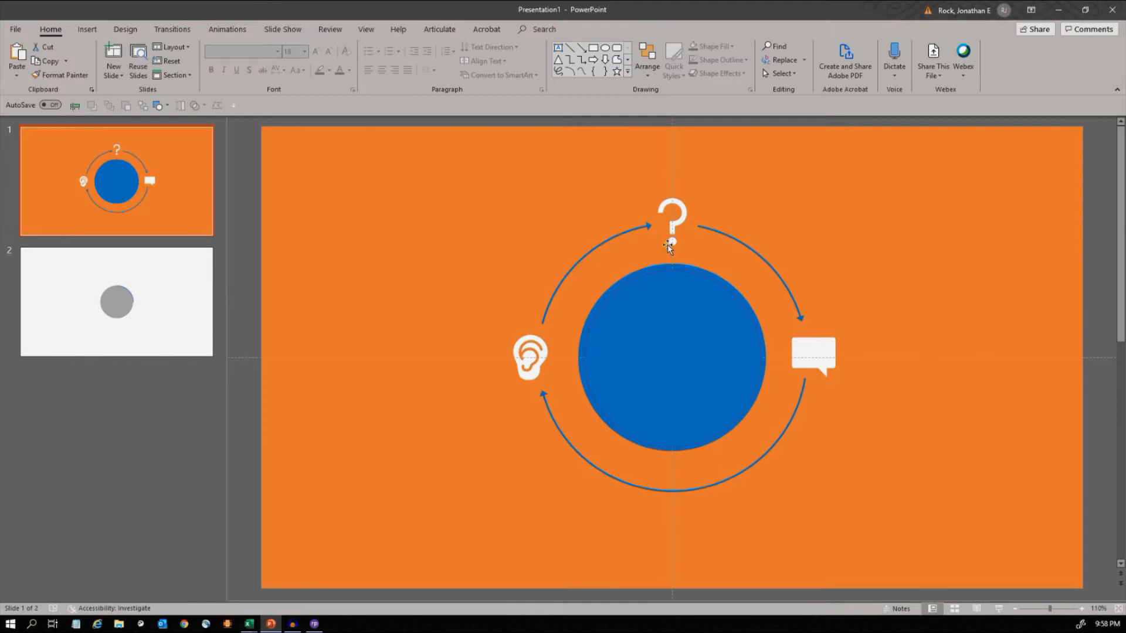
{"action": "left_click", "coordinate": [136, 301]}
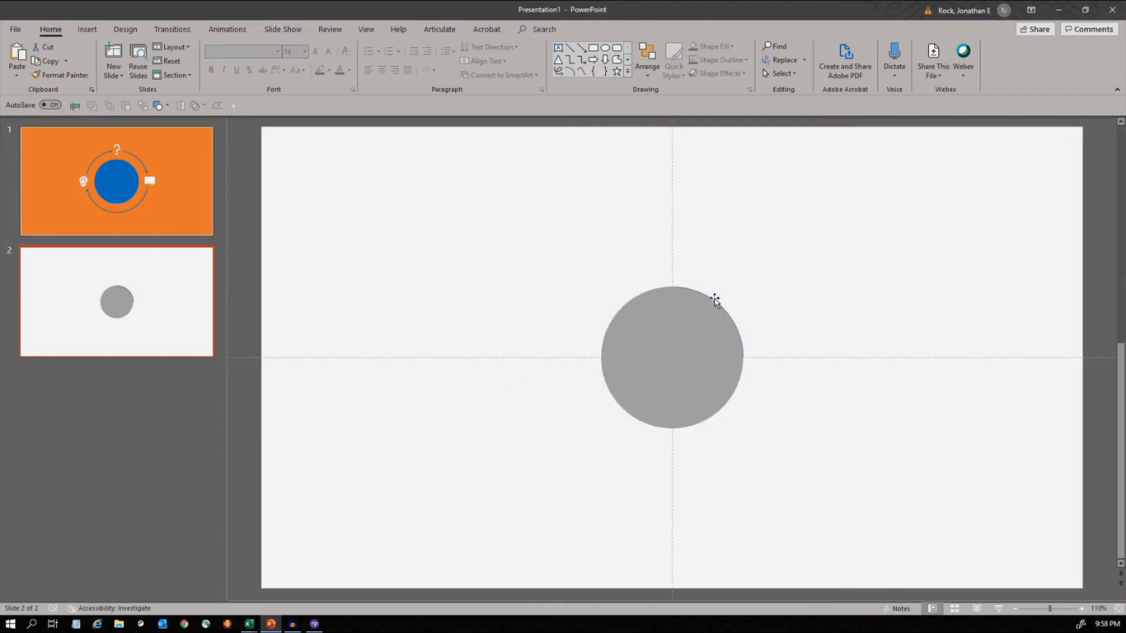
{"action": "left_click", "coordinate": [715, 301]}
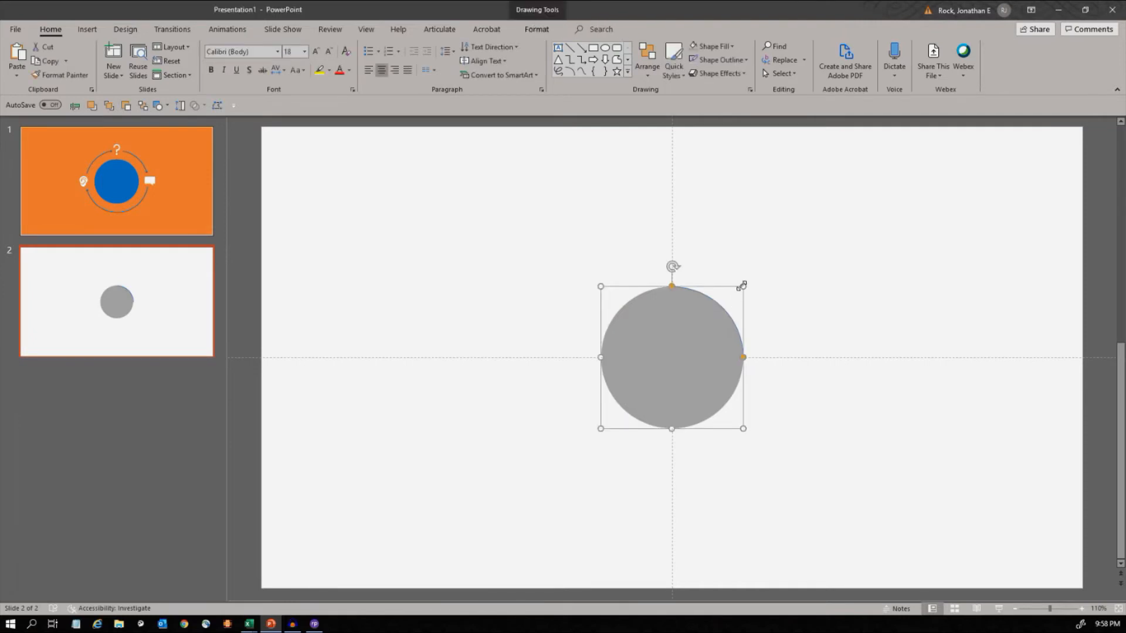
{"action": "left_click_drag", "start_coordinate": [743, 286], "coordinate": [801, 227]}
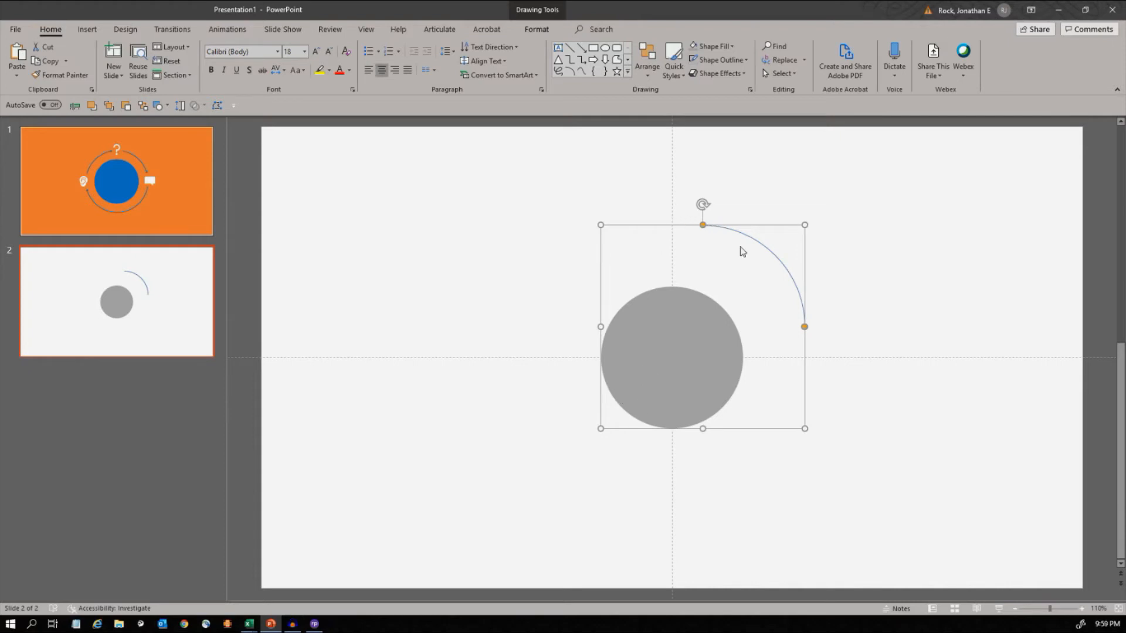
- Centre the enlarged arc on the slide both horizontally and vertically
{"action": "left_click", "coordinate": [648, 74]}
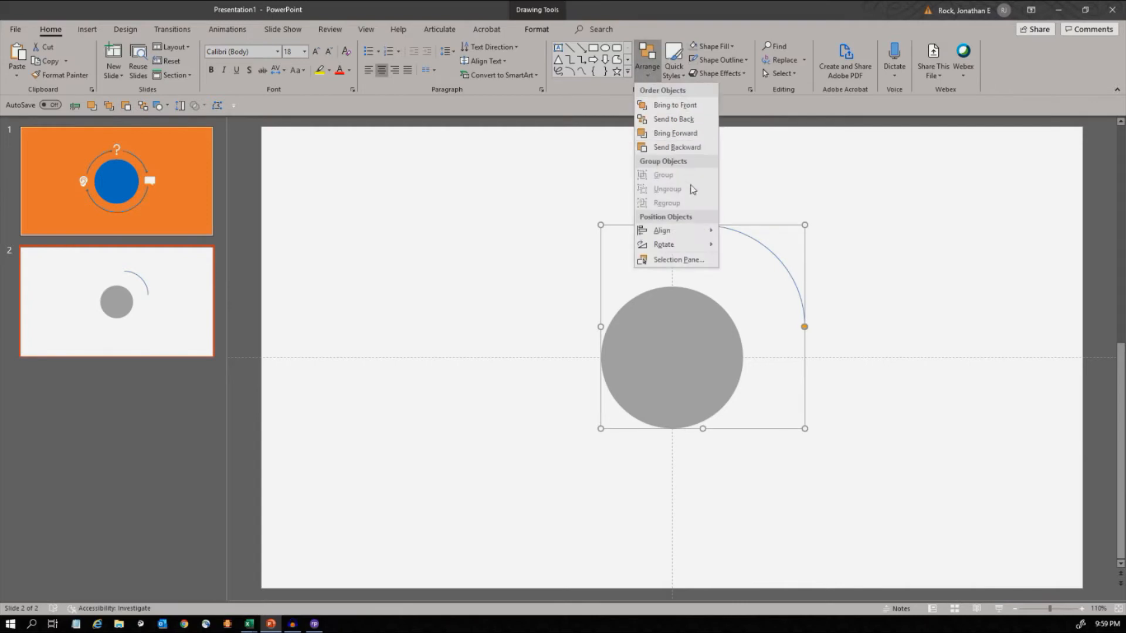
{"action": "mouse_move", "coordinate": [703, 232]}
{"action": "left_click", "coordinate": [756, 246]}
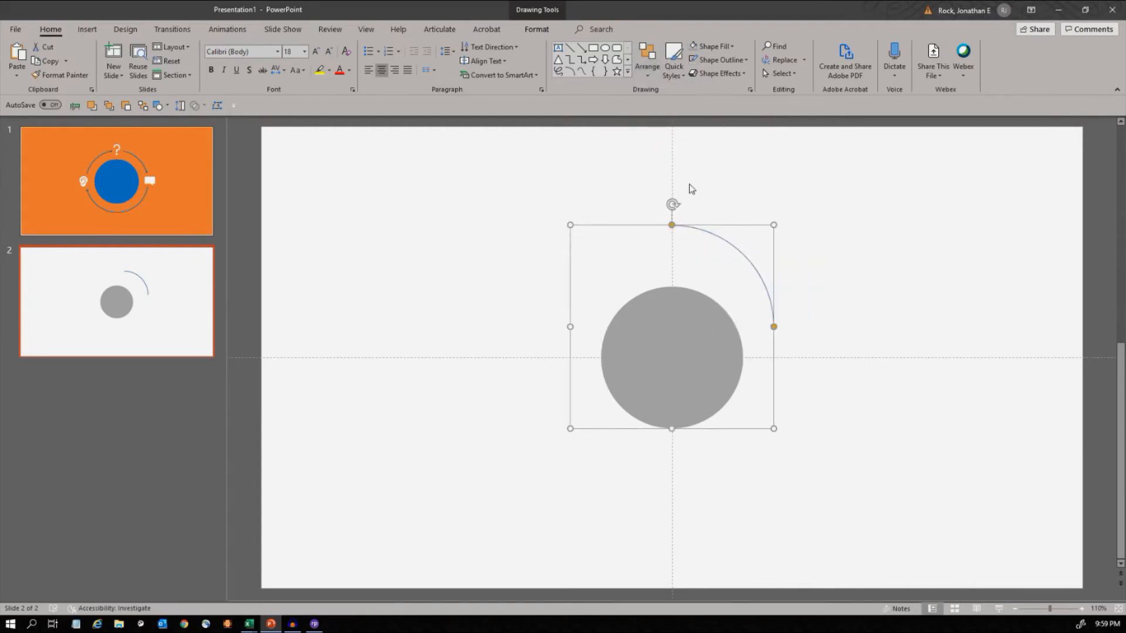
{"action": "left_click", "coordinate": [648, 73]}
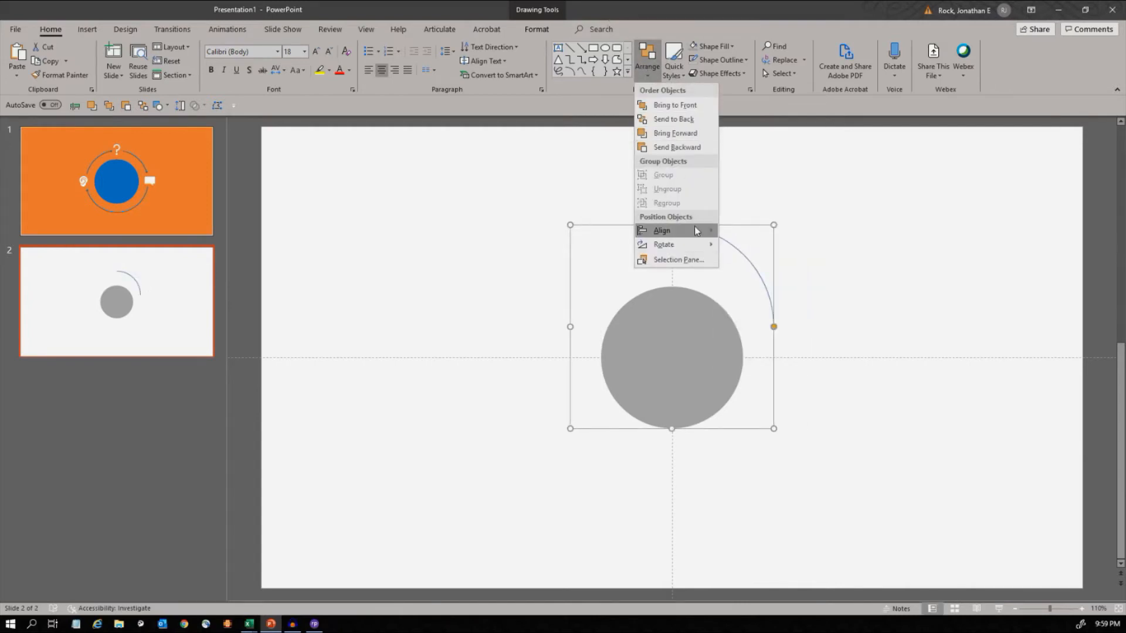
{"action": "mouse_move", "coordinate": [694, 231]}
{"action": "left_click", "coordinate": [743, 288]}
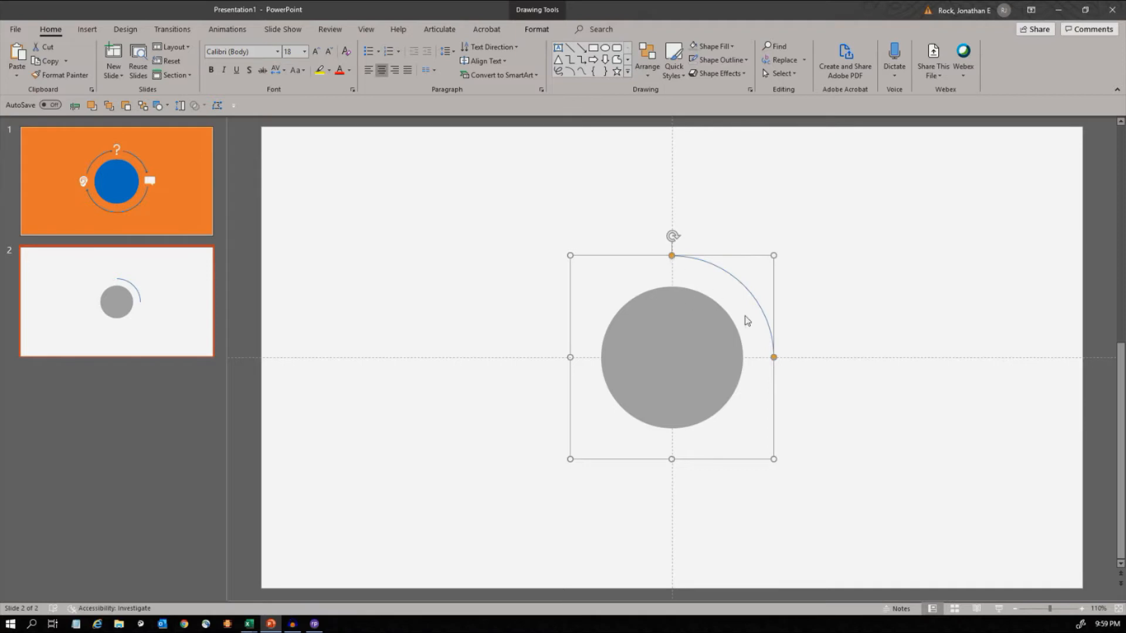
- Shorten the arc at both ends to leave gaps like those beside the icons on slide 1
{"action": "left_click", "coordinate": [775, 349]}
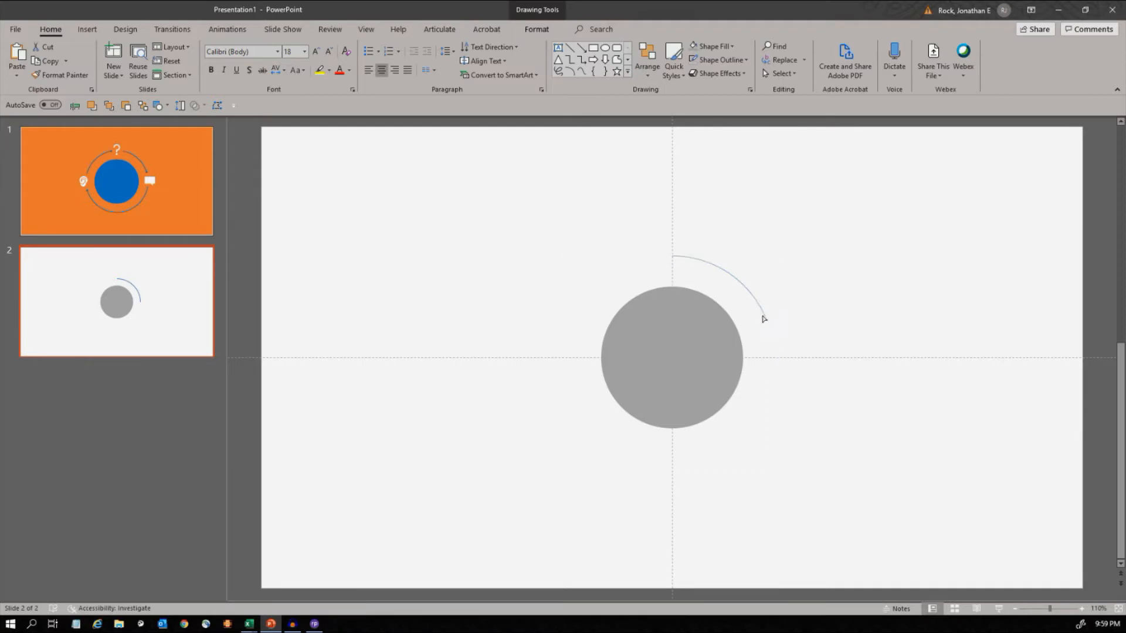
{"action": "left_click", "coordinate": [745, 289]}
{"action": "left_click_drag", "start_coordinate": [746, 289], "coordinate": [754, 297]}
{"action": "left_click_drag", "start_coordinate": [780, 360], "coordinate": [767, 327]}
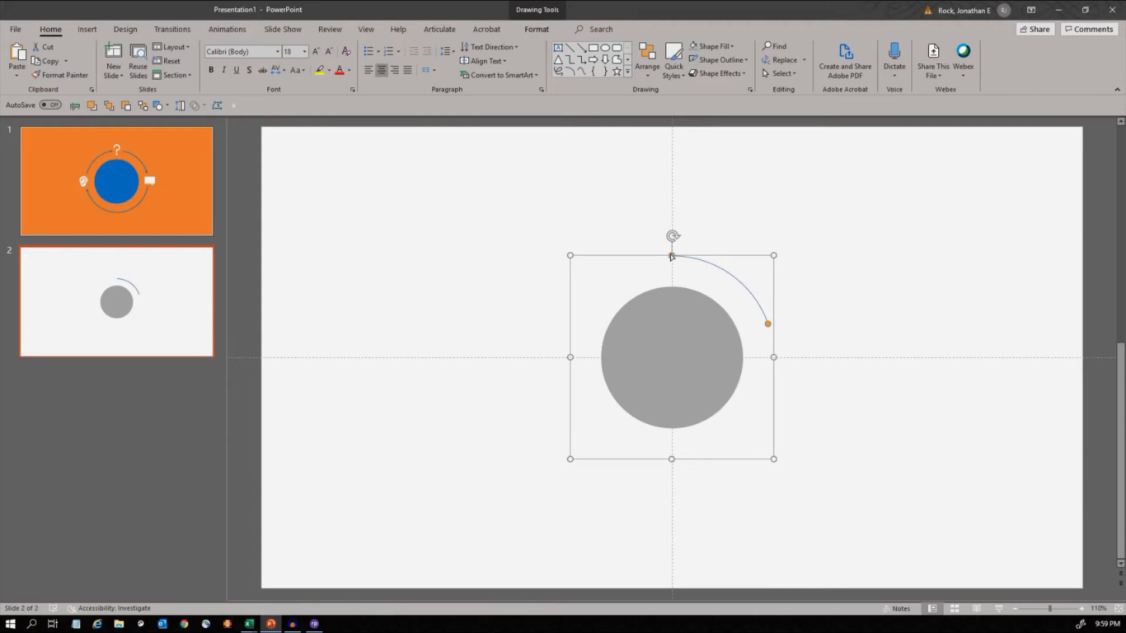
{"action": "left_click_drag", "start_coordinate": [672, 256], "coordinate": [694, 263]}
{"action": "left_click_drag", "start_coordinate": [767, 324], "coordinate": [772, 332]}
{"action": "left_click", "coordinate": [194, 179]}
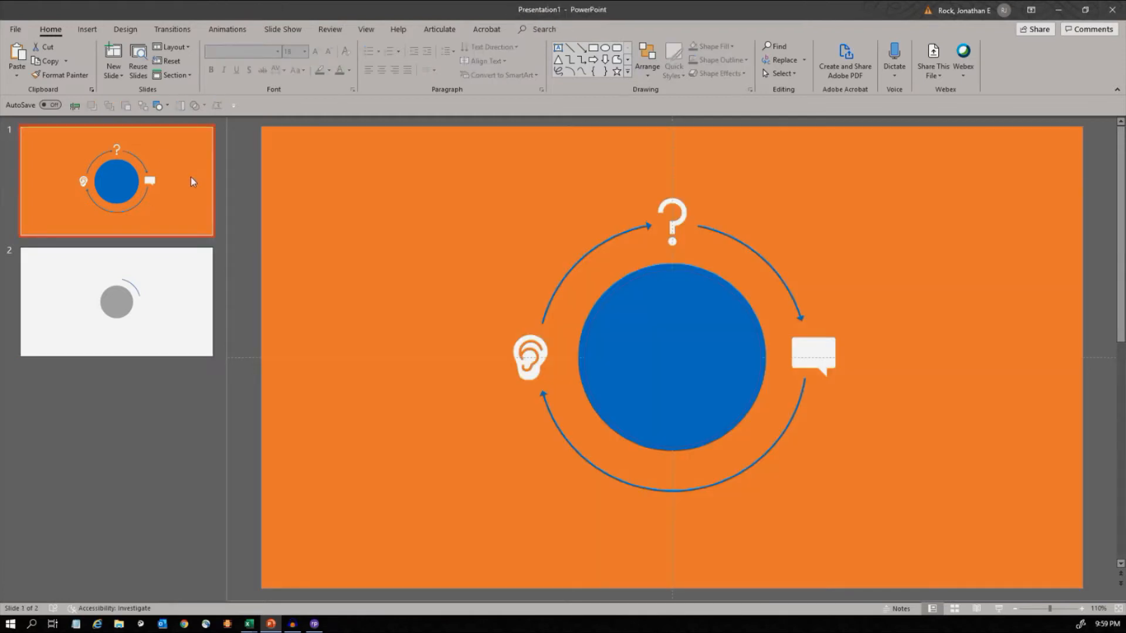
{"action": "left_click", "coordinate": [193, 297]}
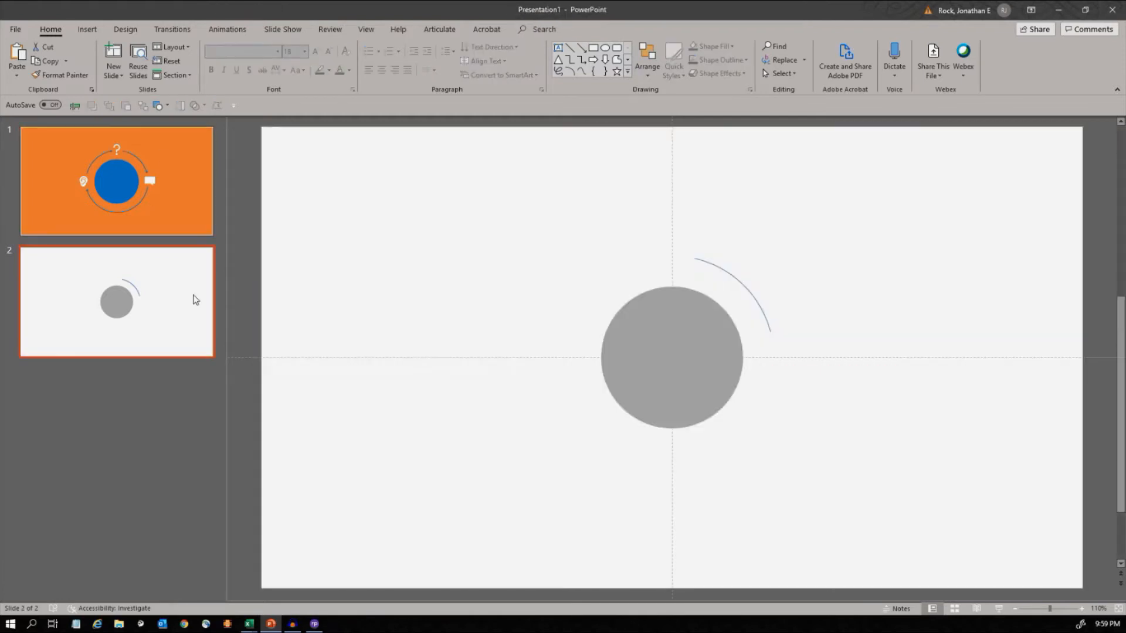
- Format the arc's line with the light blue theme colour and a width of 2 pt
{"action": "left_click", "coordinate": [732, 276]}
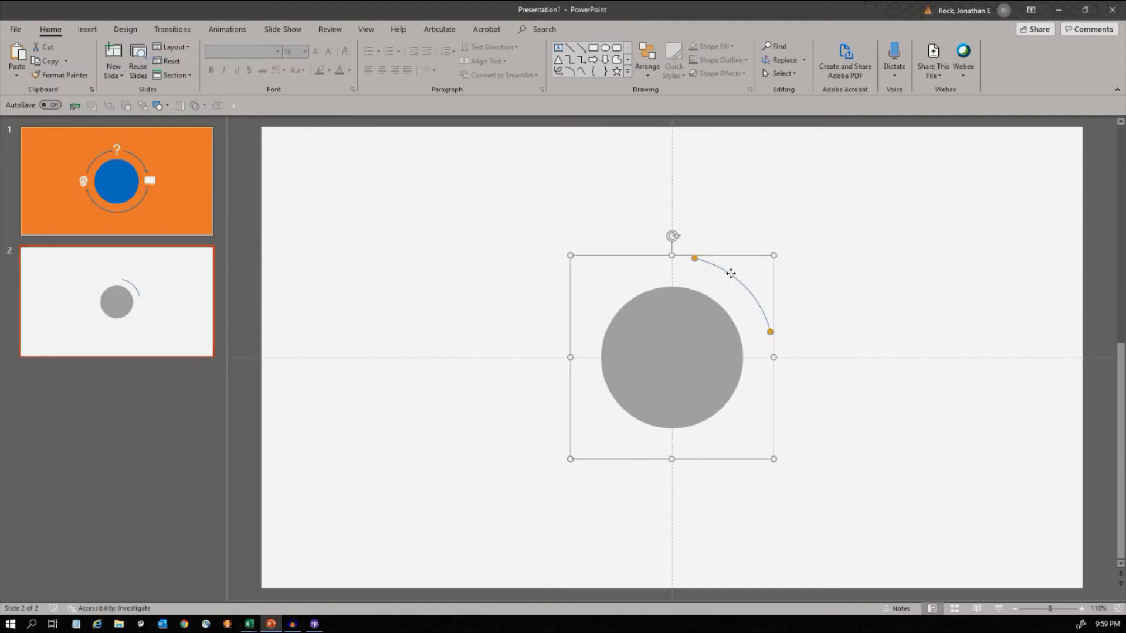
{"action": "right_click", "coordinate": [731, 276]}
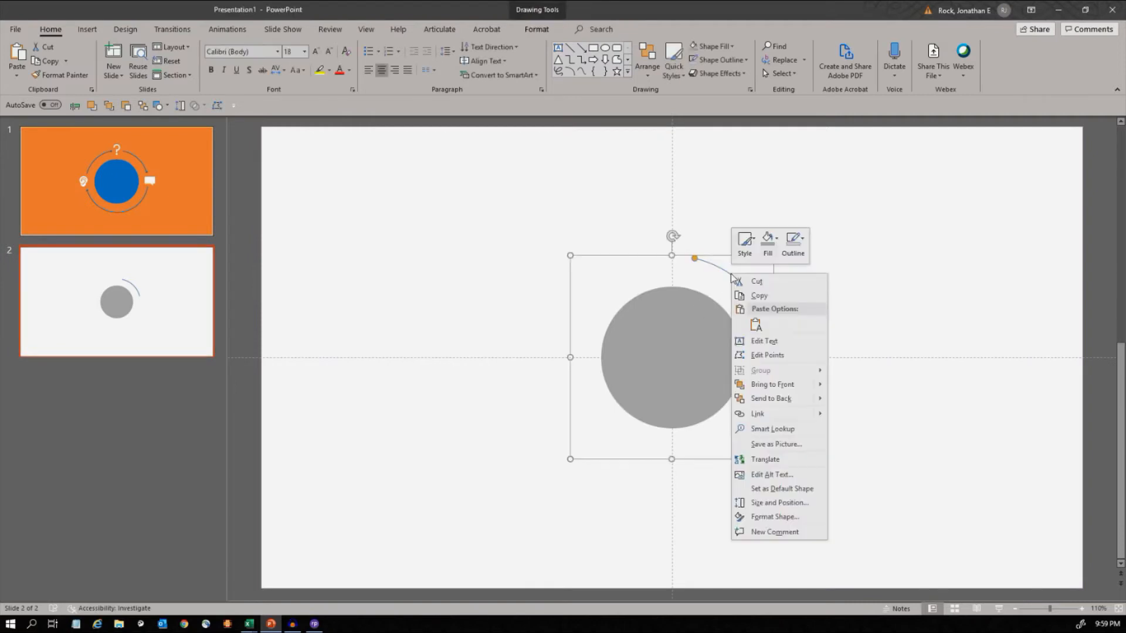
{"action": "left_click", "coordinate": [797, 516]}
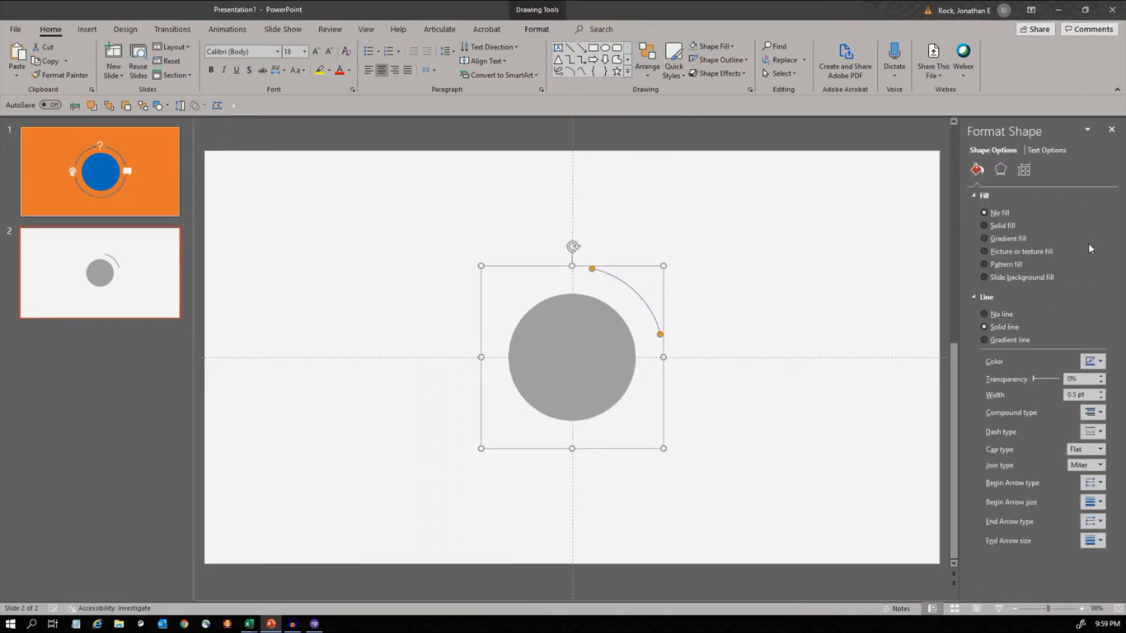
{"action": "left_click", "coordinate": [1099, 362]}
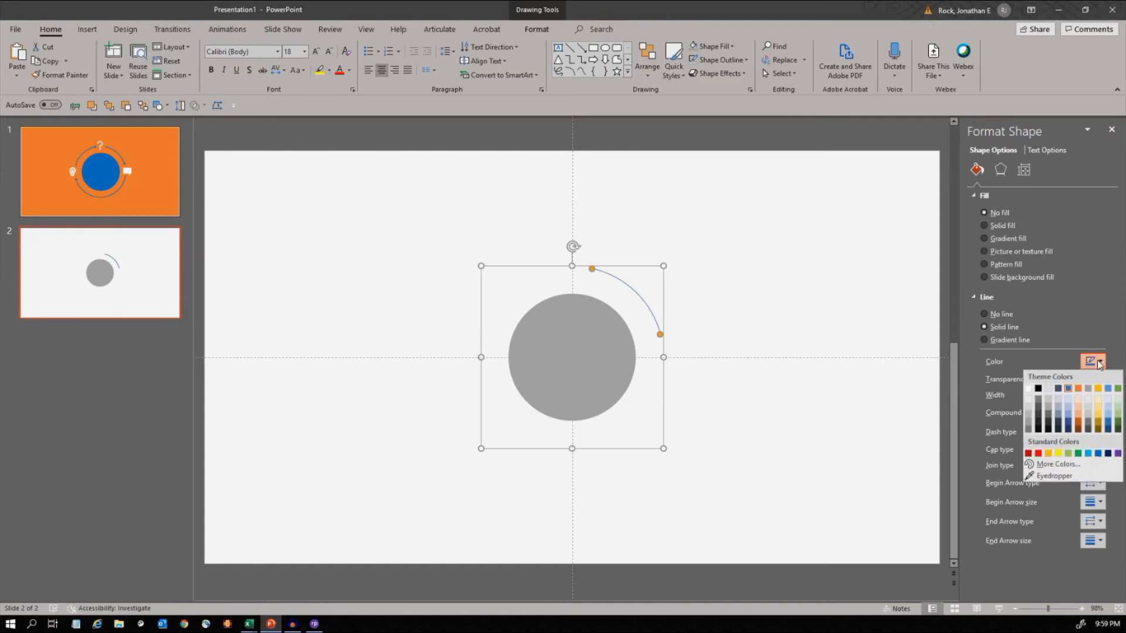
{"action": "left_click", "coordinate": [1110, 393]}
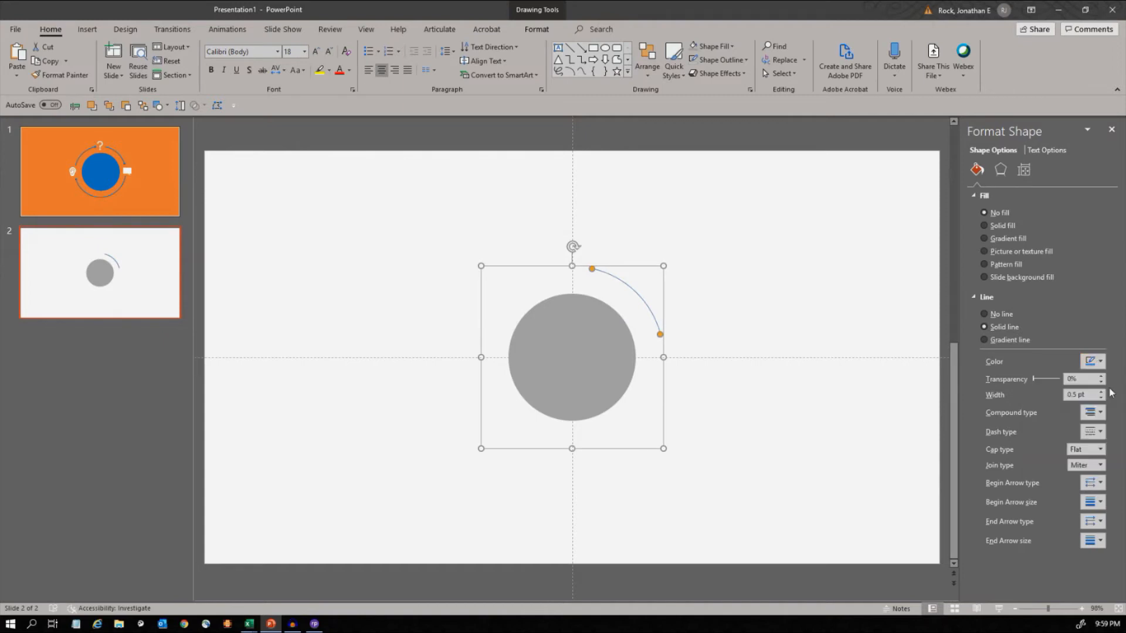
{"action": "left_click", "coordinate": [1103, 392]}
{"action": "left_click", "coordinate": [1102, 391]}
{"action": "left_click", "coordinate": [1102, 392]}
{"action": "left_click", "coordinate": [1102, 392]}
- Compare with slide 1 and give the arc on slide 2 an Arrow end type with Arrow R Size 8
{"action": "left_click", "coordinate": [110, 199]}
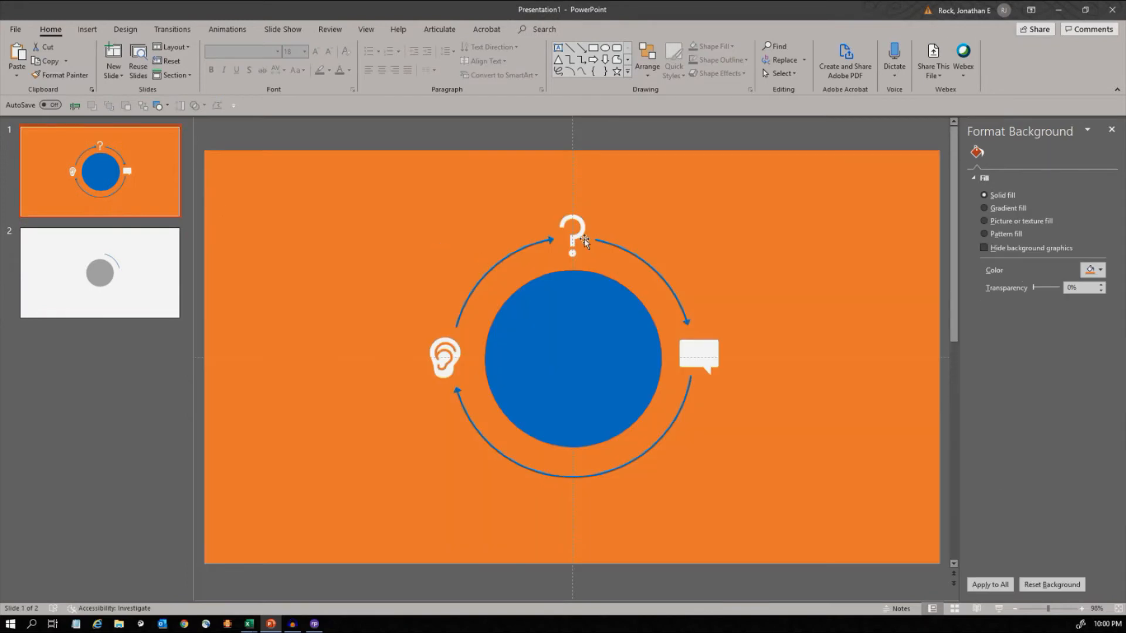
{"action": "left_click", "coordinate": [111, 308]}
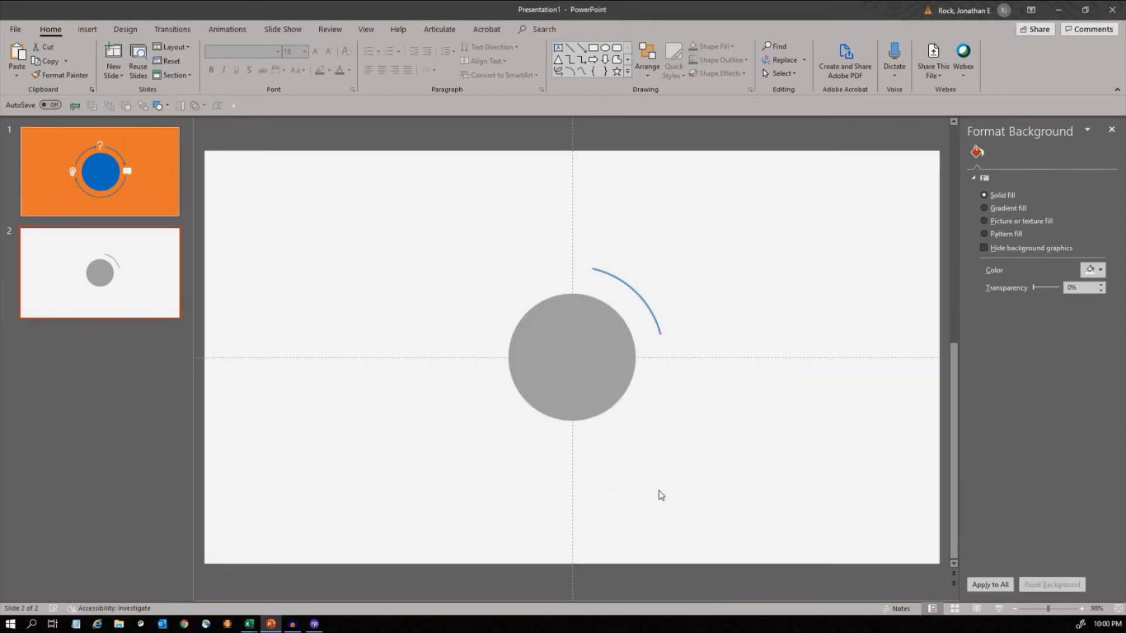
{"action": "left_click", "coordinate": [639, 298]}
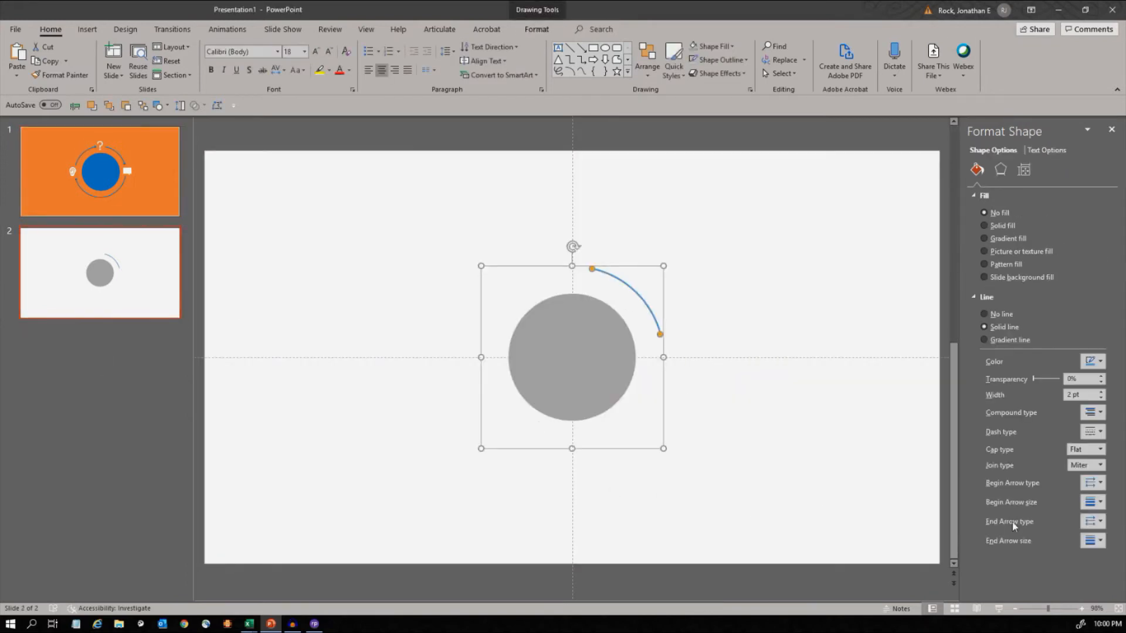
{"action": "left_click", "coordinate": [1101, 521]}
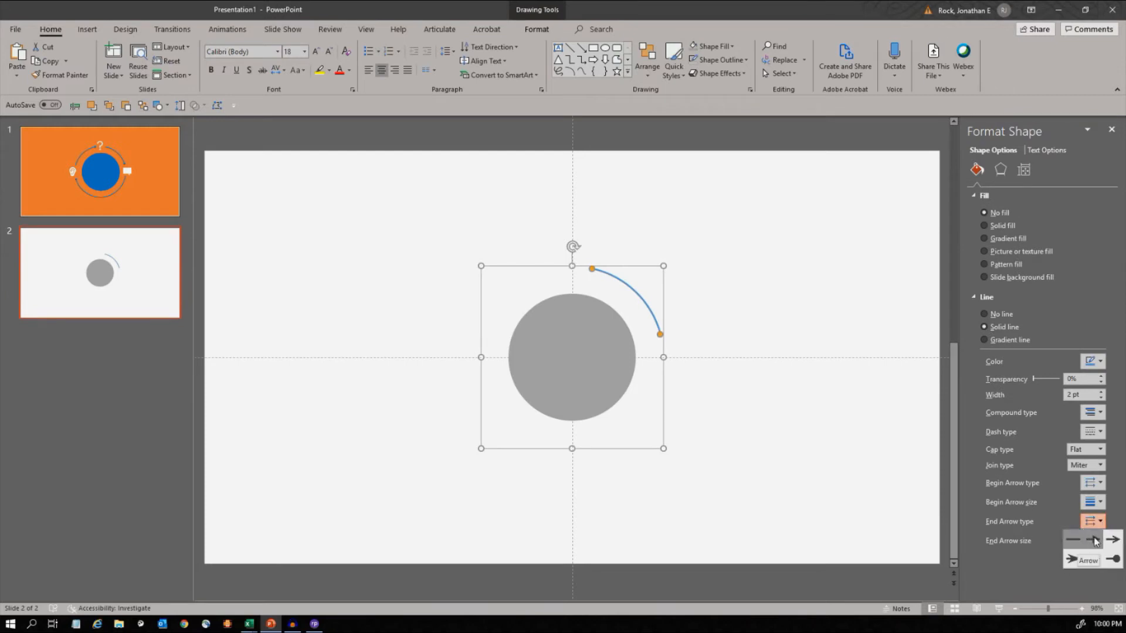
{"action": "left_click", "coordinate": [1094, 541]}
{"action": "left_click", "coordinate": [1094, 541]}
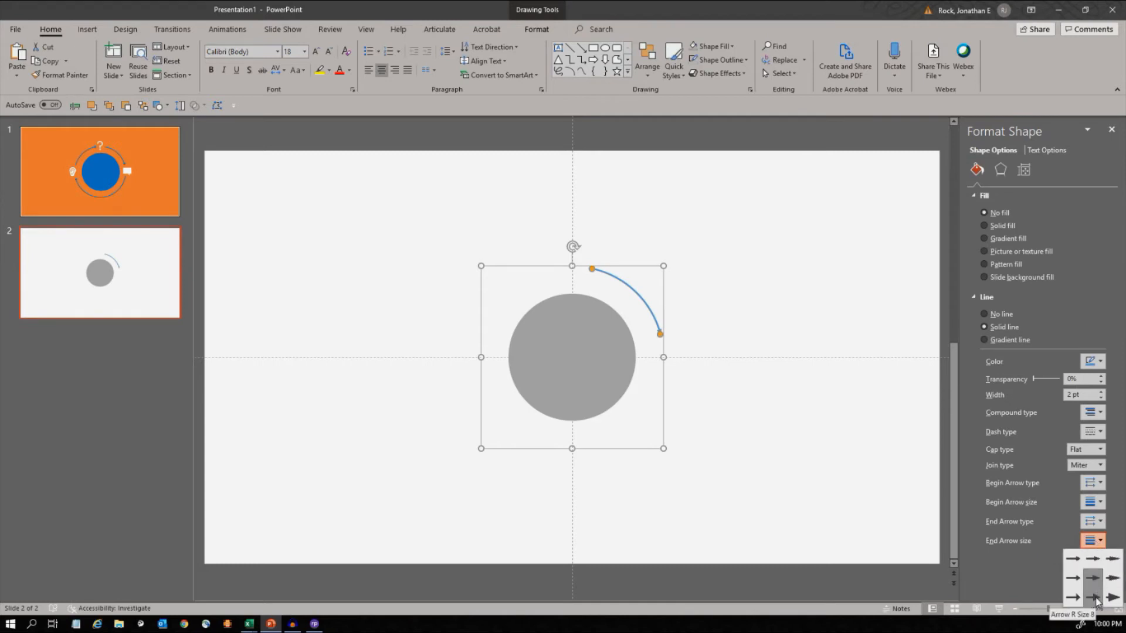
{"action": "left_click", "coordinate": [1094, 598]}
{"action": "left_click", "coordinate": [767, 447]}
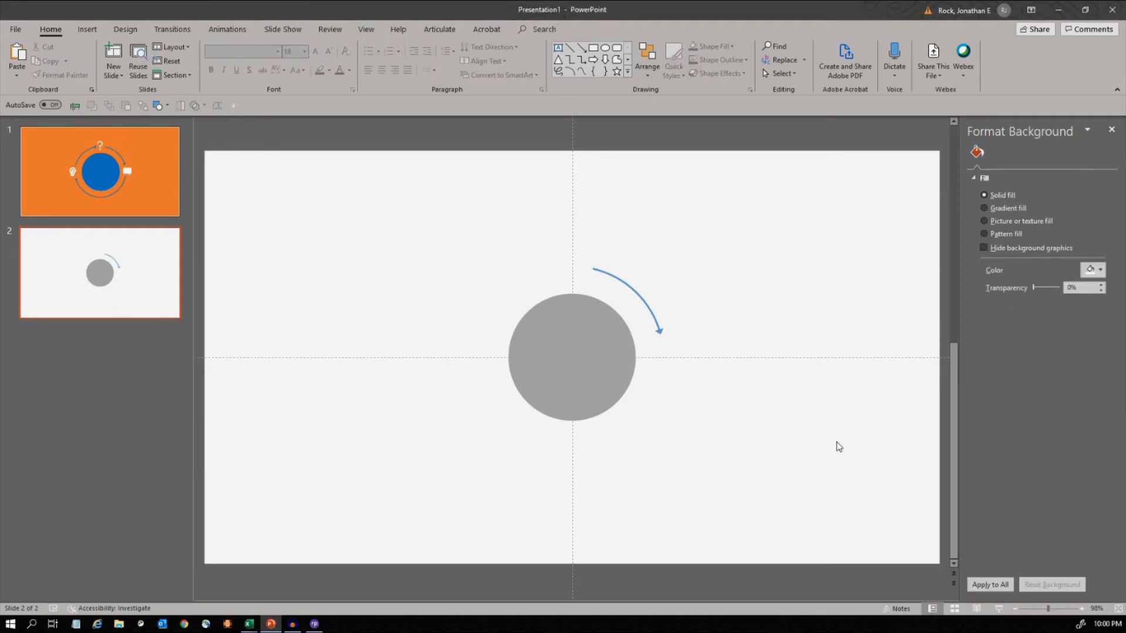
- Check the example on slide 1, duplicate slide 2's arc arrow and centre the copy on the slide horizontally and vertically
{"action": "left_click", "coordinate": [631, 300]}
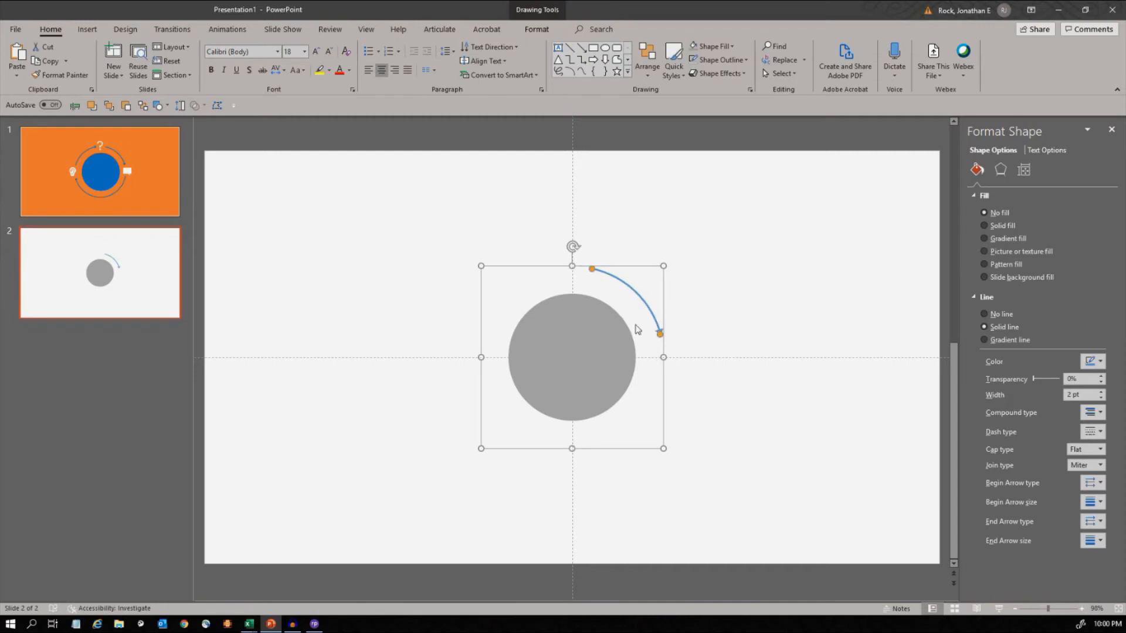
{"action": "left_click", "coordinate": [150, 144]}
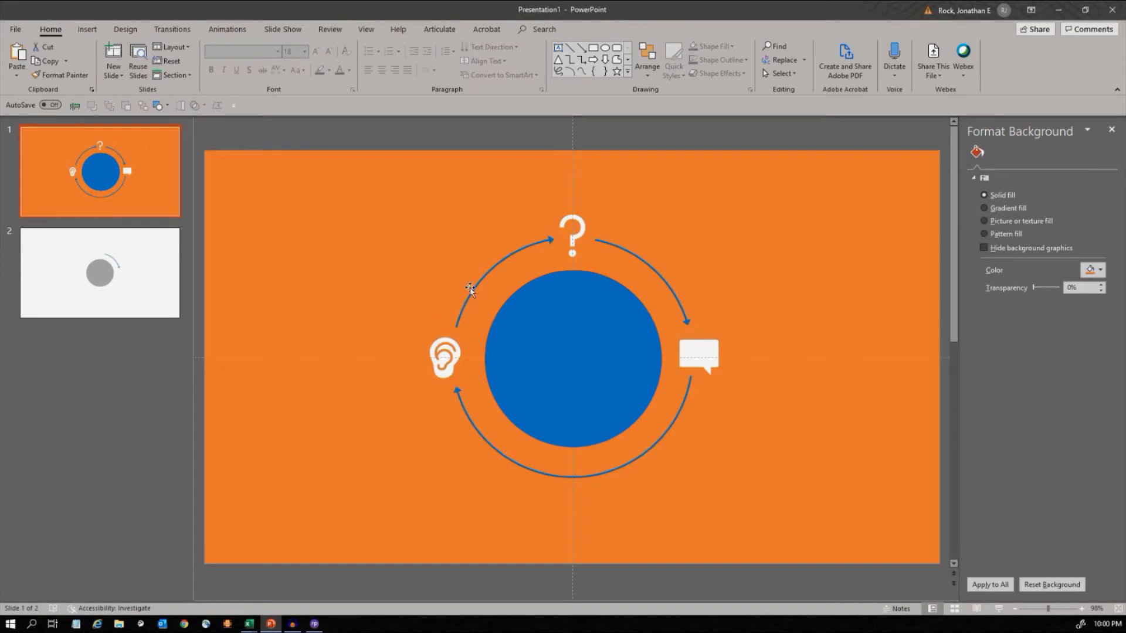
{"action": "left_click", "coordinate": [155, 267]}
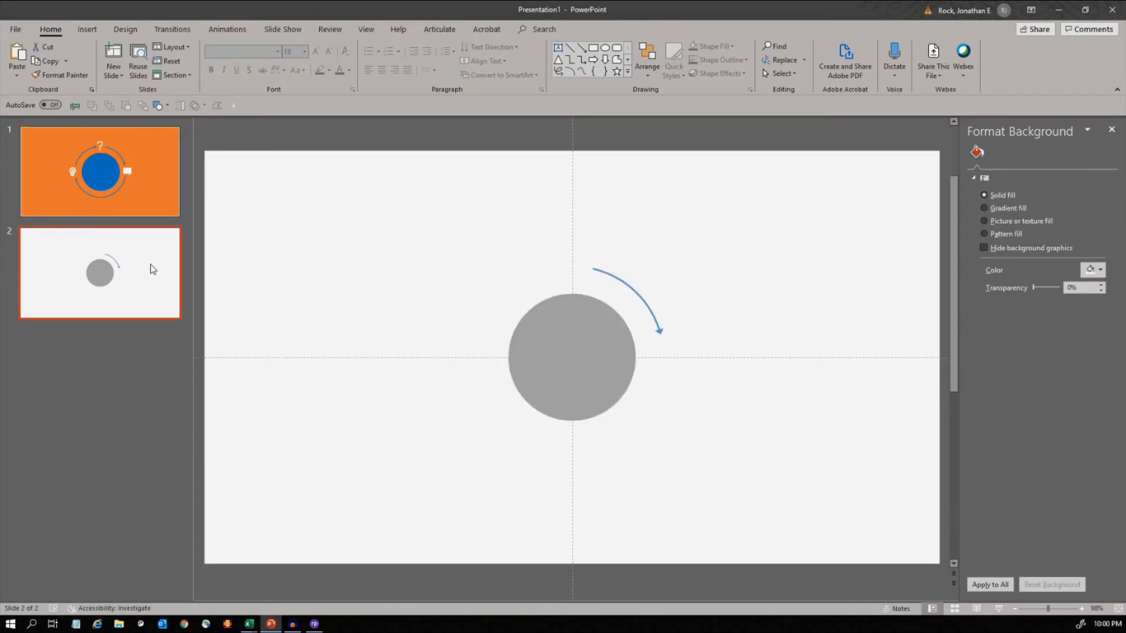
{"action": "left_click", "coordinate": [612, 280]}
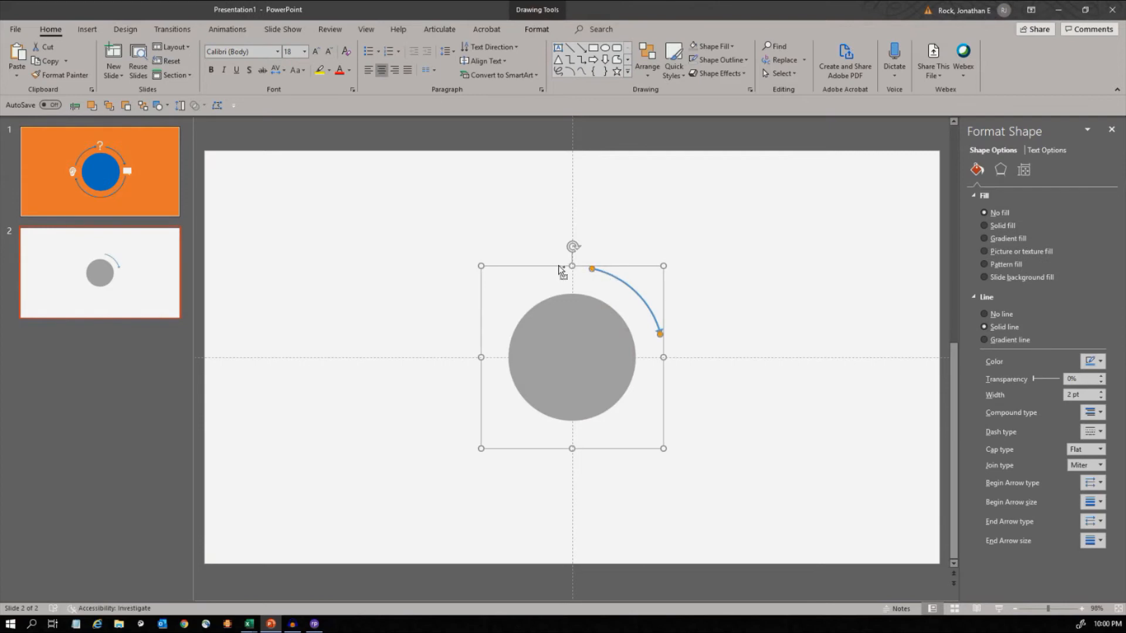
{"action": "key", "text": "ctrl+d"}
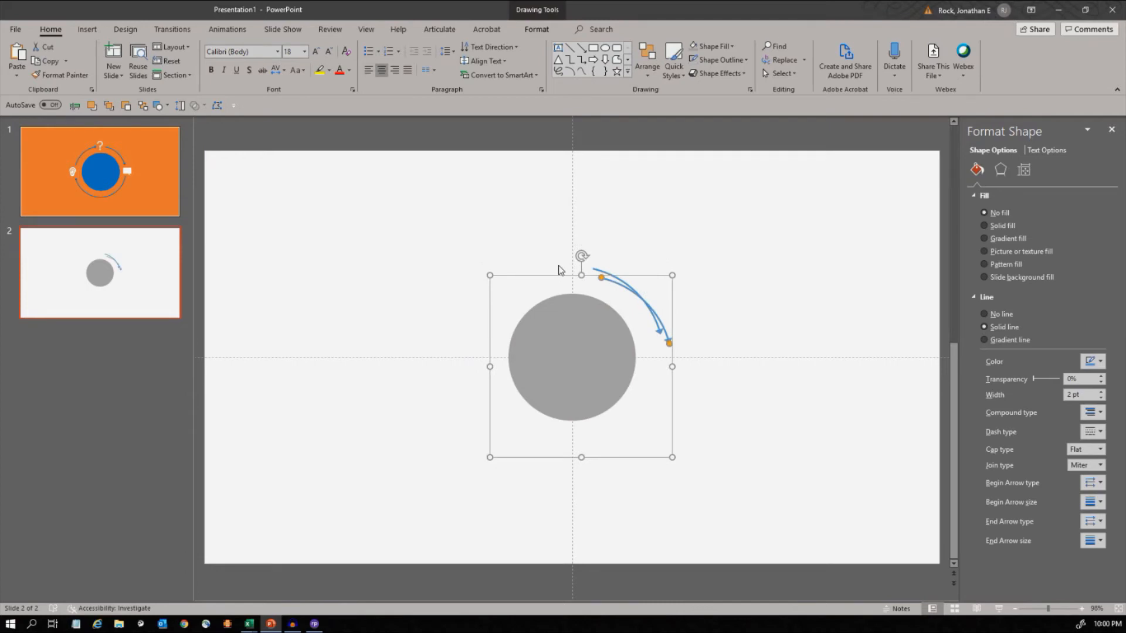
{"action": "left_click", "coordinate": [646, 68]}
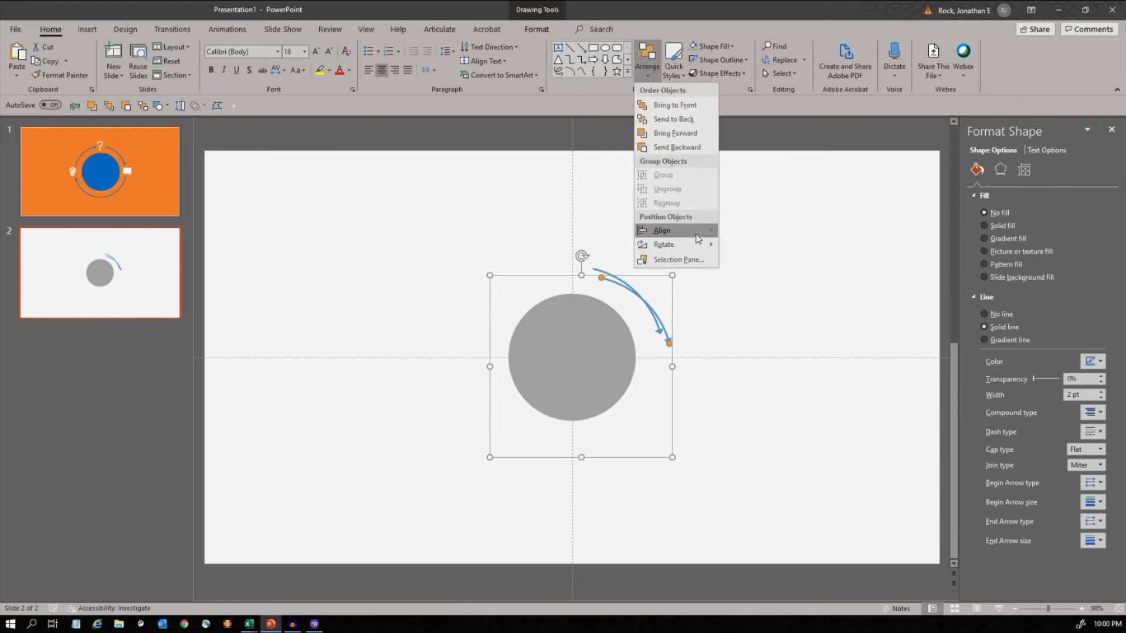
{"action": "mouse_move", "coordinate": [669, 230]}
{"action": "left_click", "coordinate": [736, 246]}
{"action": "left_click", "coordinate": [643, 68]}
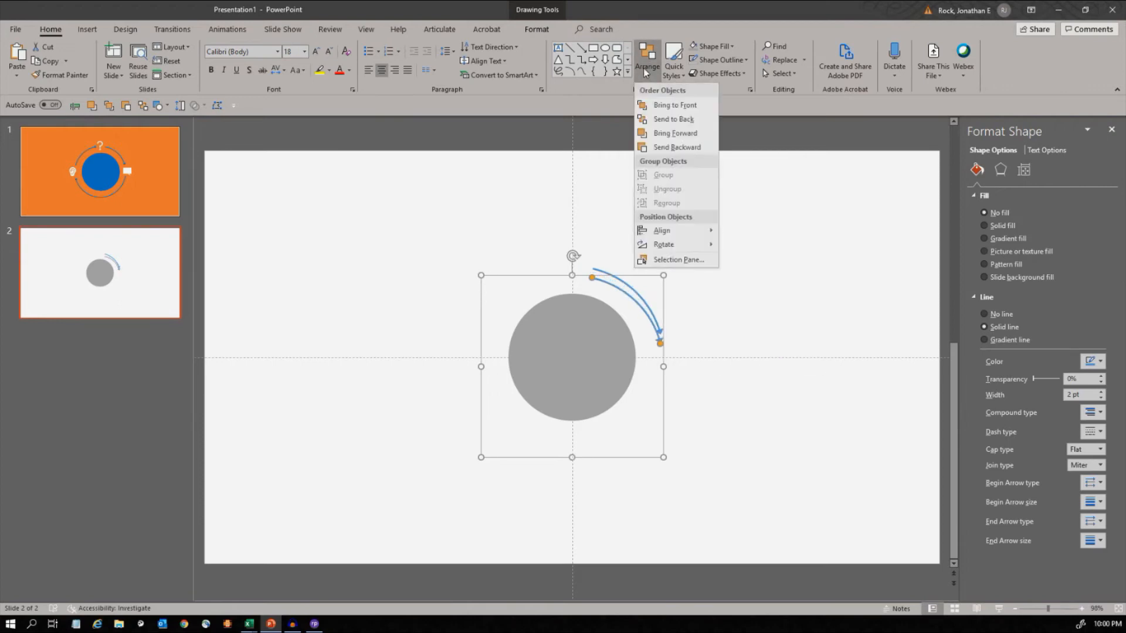
{"action": "mouse_move", "coordinate": [675, 230]}
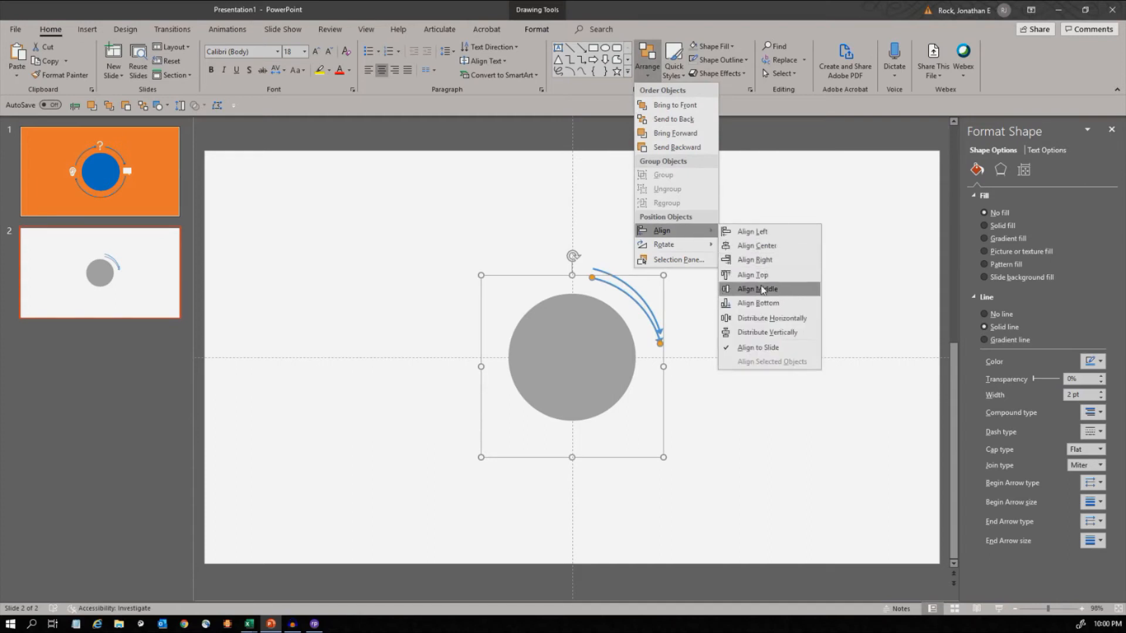
{"action": "left_click", "coordinate": [743, 289]}
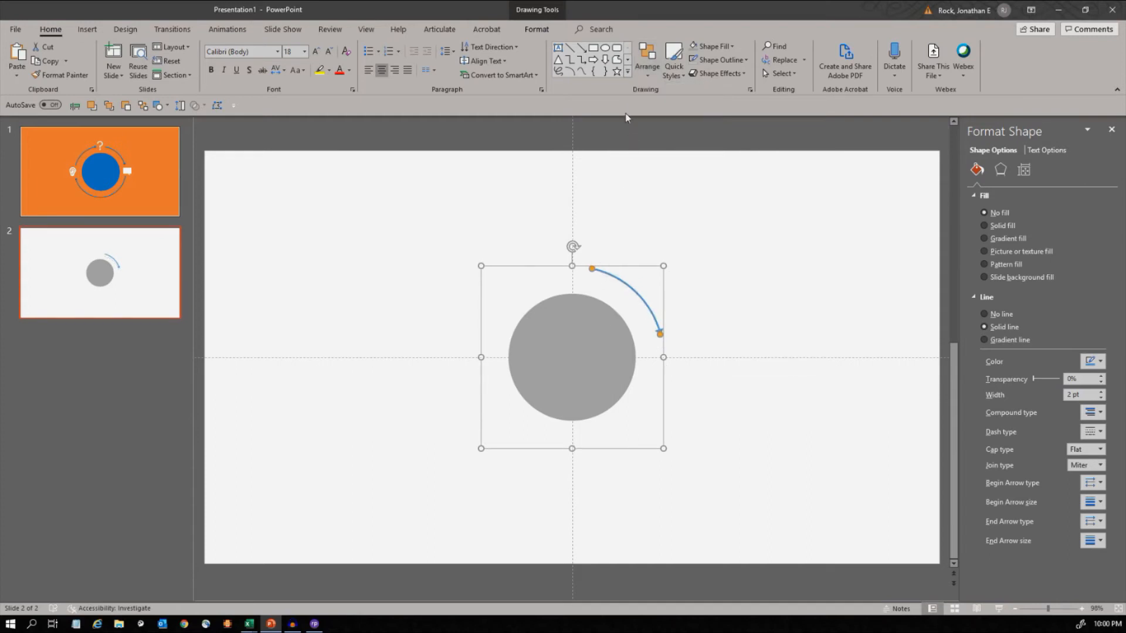
- Flip the copied arc vertically and extend it around the circle's lower half, leaving gaps for the icons at both sides
{"action": "left_click", "coordinate": [641, 78]}
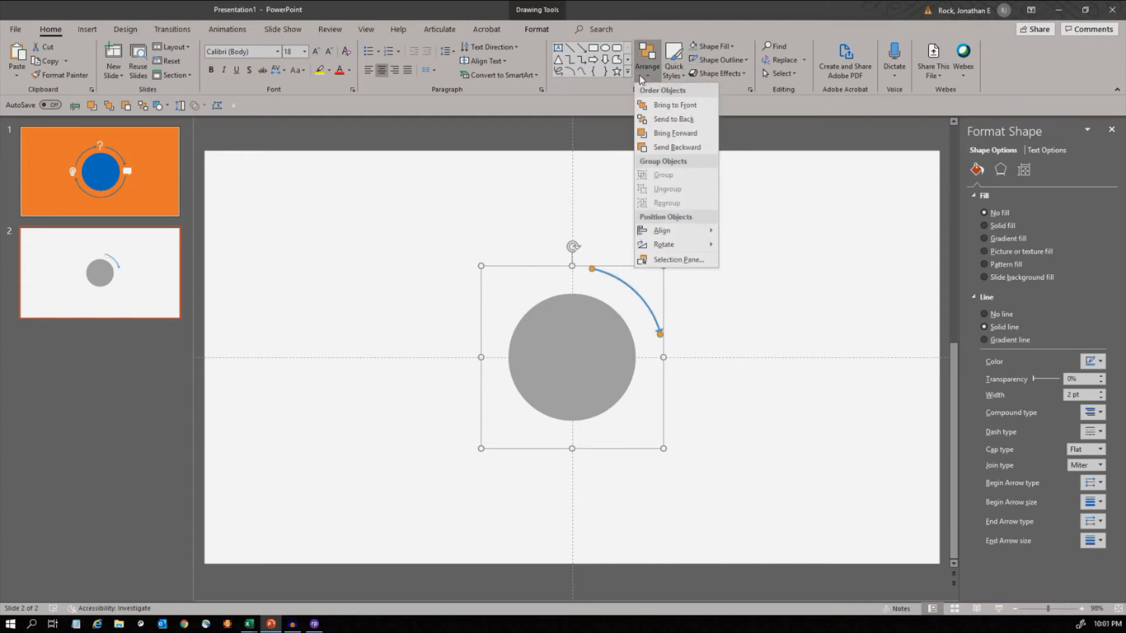
{"action": "mouse_move", "coordinate": [677, 245]}
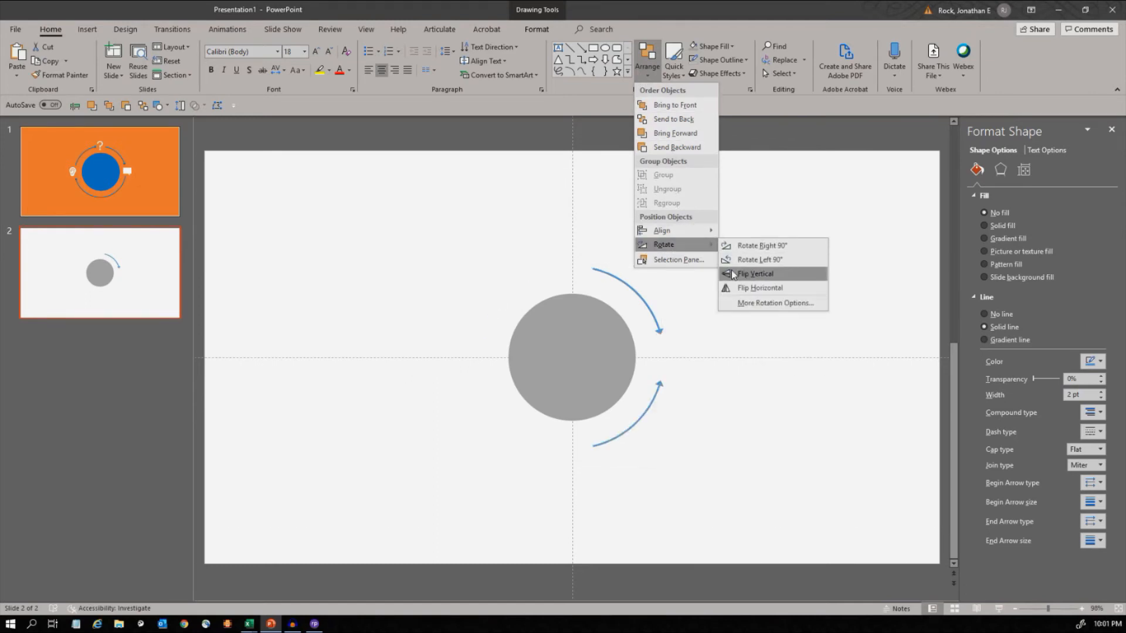
{"action": "left_click", "coordinate": [737, 276]}
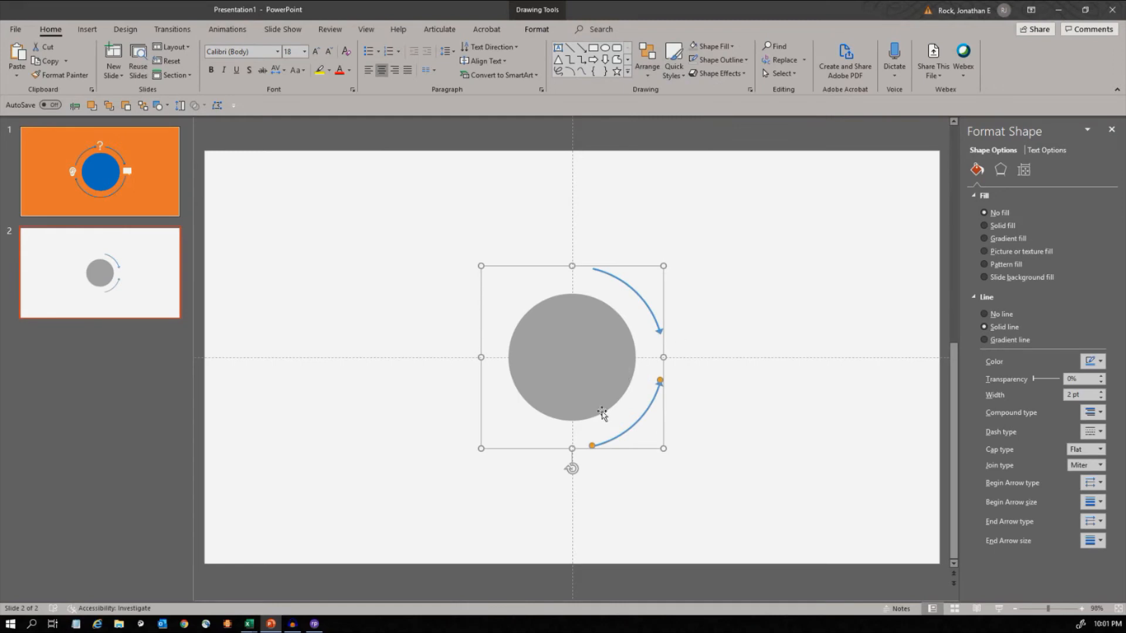
{"action": "left_click_drag", "start_coordinate": [592, 446], "coordinate": [484, 391]}
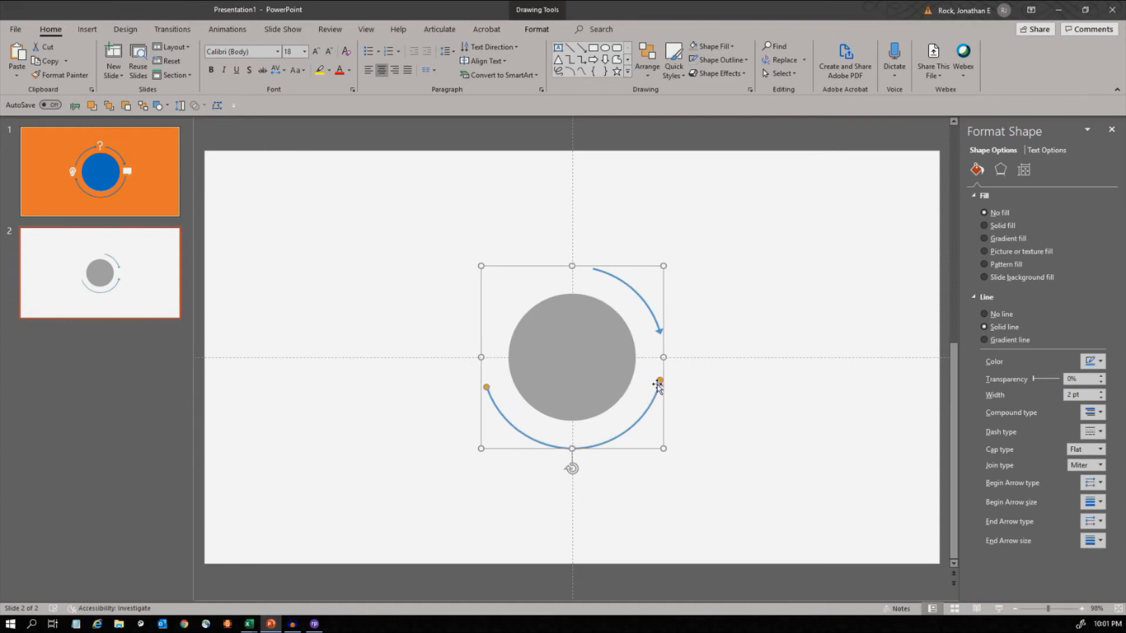
{"action": "left_click_drag", "start_coordinate": [660, 383], "coordinate": [663, 379]}
- Remove the lower arc's end arrowhead and add an Arrow type at its beginning, sized like the first arc's arrowhead
{"action": "left_click", "coordinate": [1085, 521]}
{"action": "left_click", "coordinate": [1073, 540]}
{"action": "left_click", "coordinate": [1097, 484]}
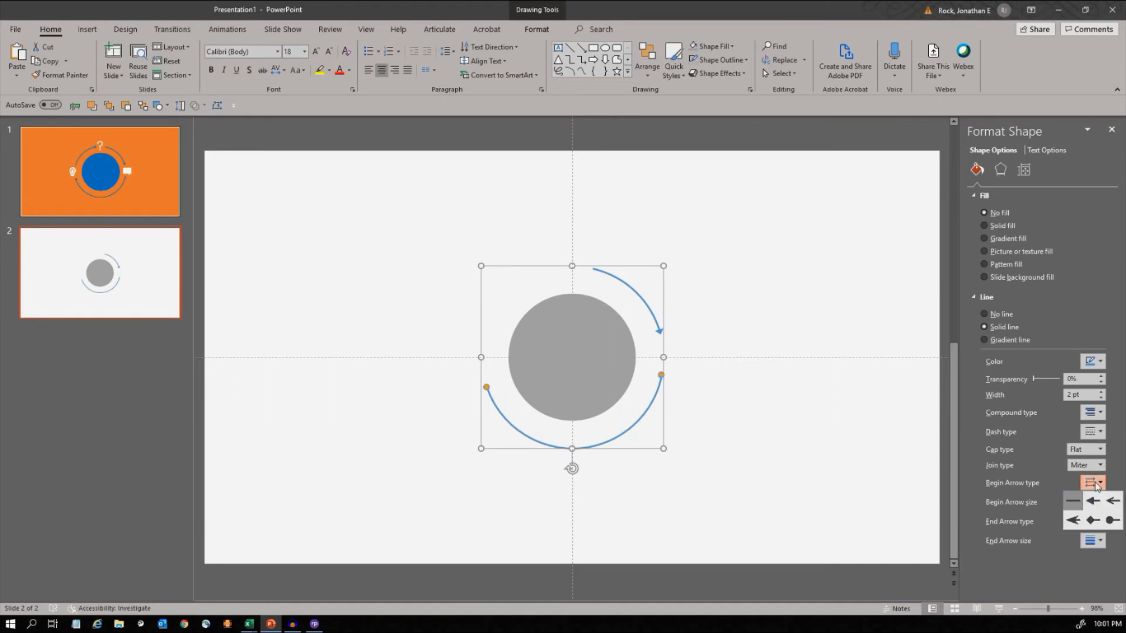
{"action": "left_click", "coordinate": [1093, 501]}
{"action": "left_click", "coordinate": [1091, 503]}
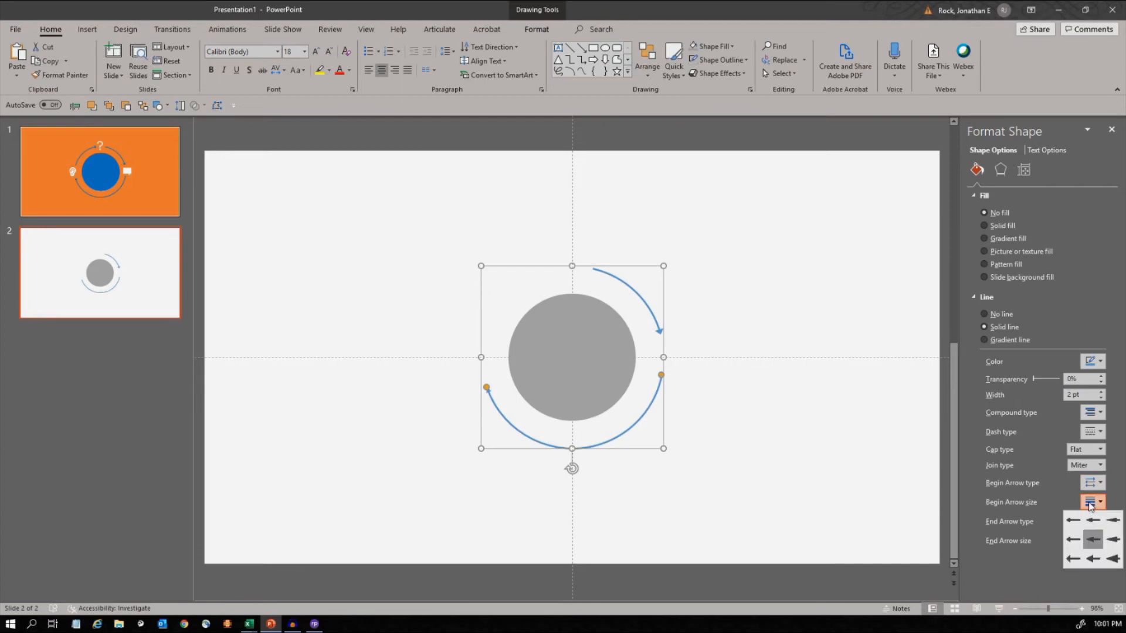
{"action": "left_click", "coordinate": [1094, 558]}
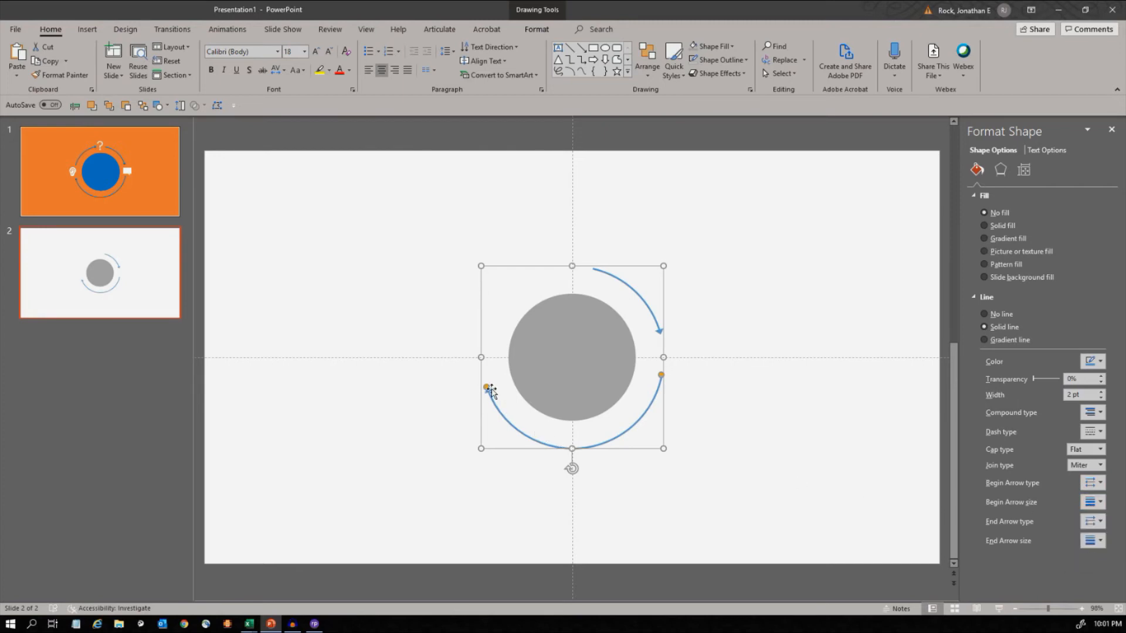
{"action": "left_click", "coordinate": [411, 443]}
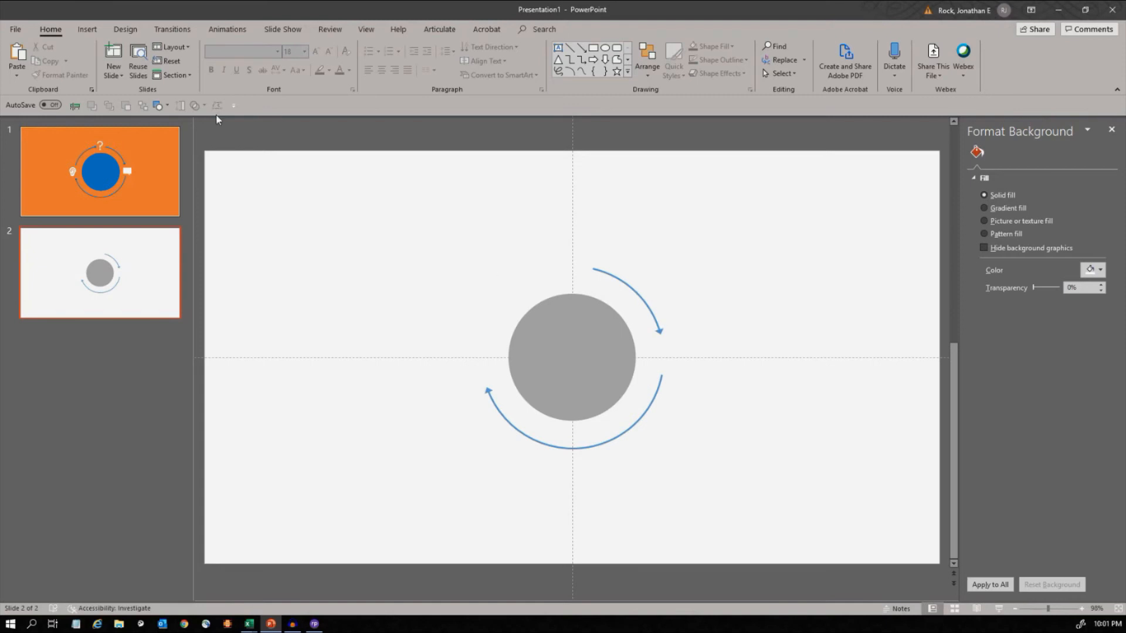
- Duplicate the upper-right arc arrow and flip the copy horizontally to the circle's upper-left side
{"action": "left_click", "coordinate": [608, 273]}
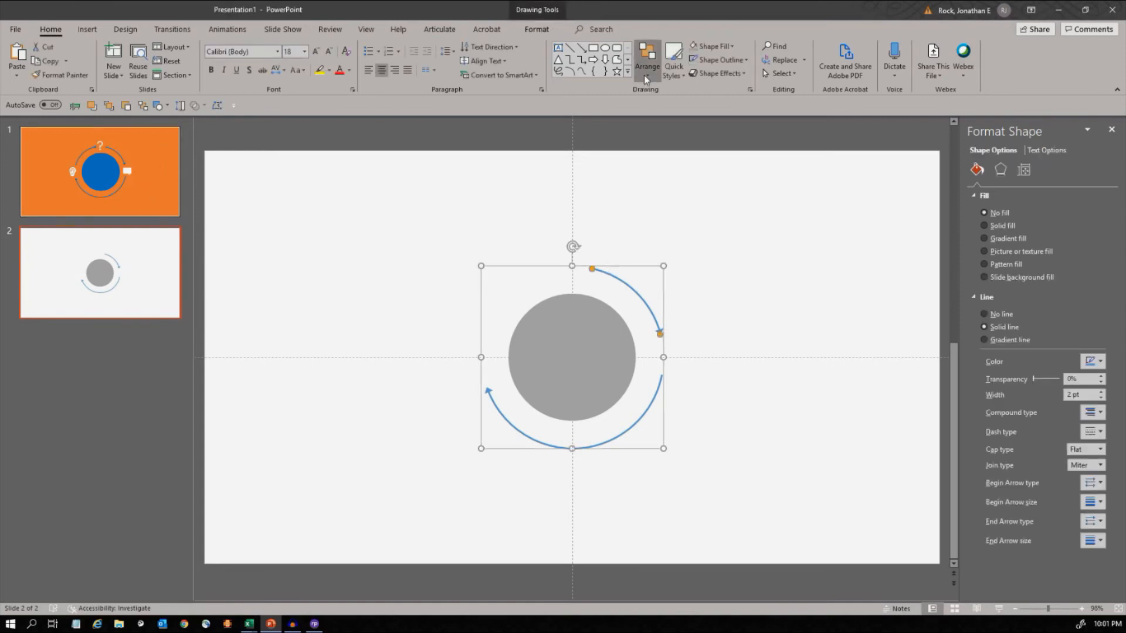
{"action": "left_click", "coordinate": [647, 58]}
{"action": "mouse_move", "coordinate": [660, 244]}
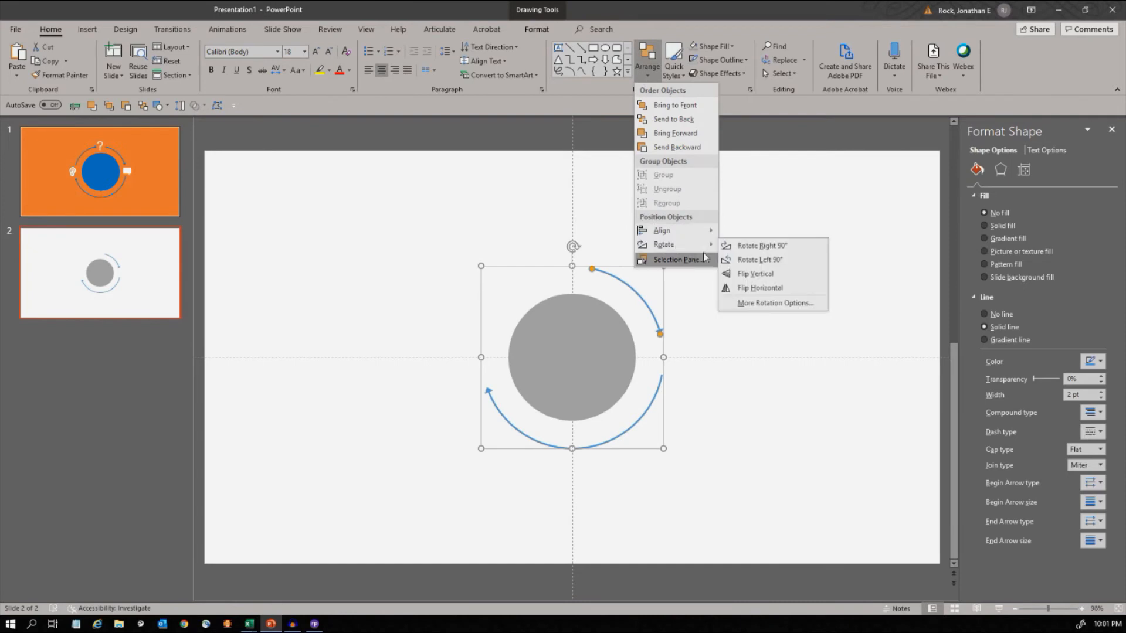
{"action": "left_click", "coordinate": [698, 298]}
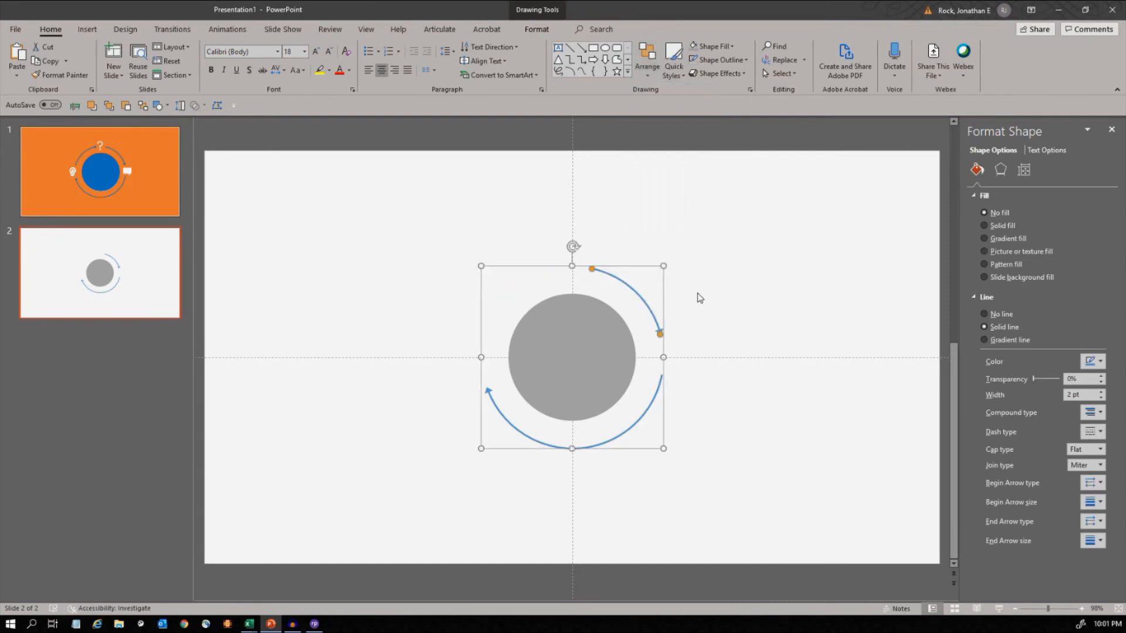
{"action": "key", "text": "ctrl+d"}
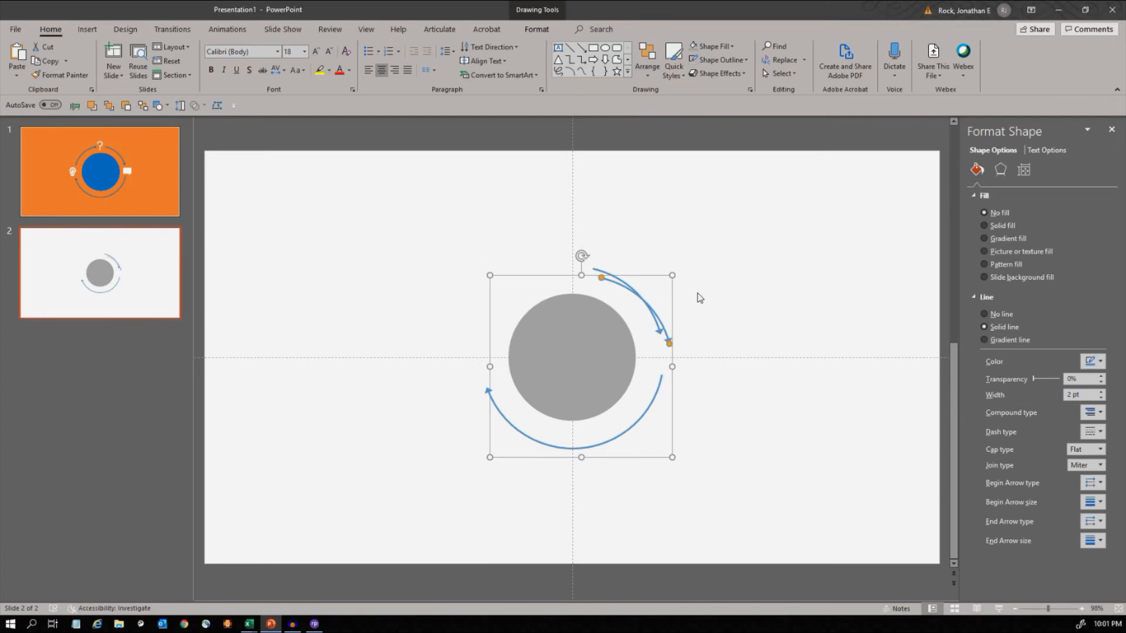
{"action": "left_click", "coordinate": [647, 77]}
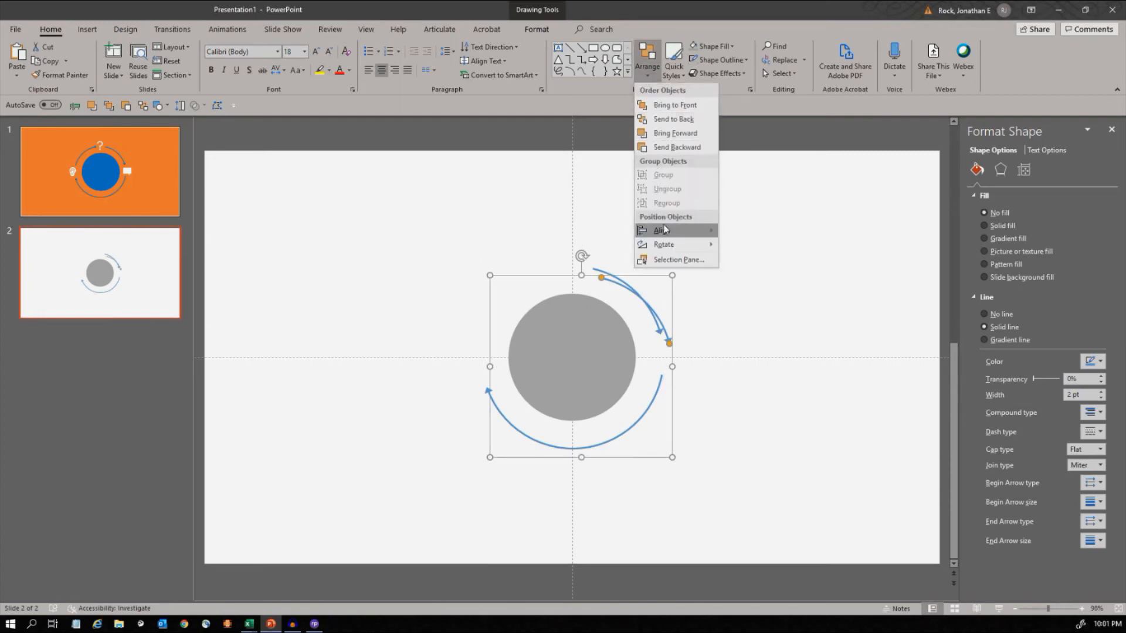
{"action": "mouse_move", "coordinate": [667, 246]}
{"action": "left_click", "coordinate": [757, 288]}
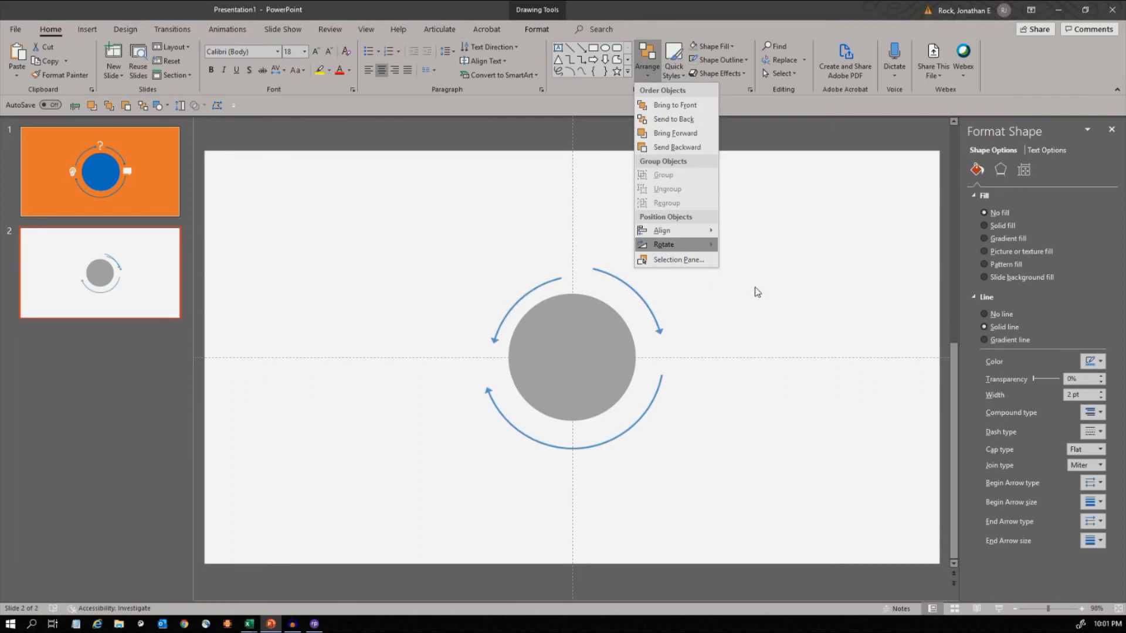
- Centre the flipped upper-left arc on the slide horizontally and vertically
{"action": "left_click", "coordinate": [639, 66]}
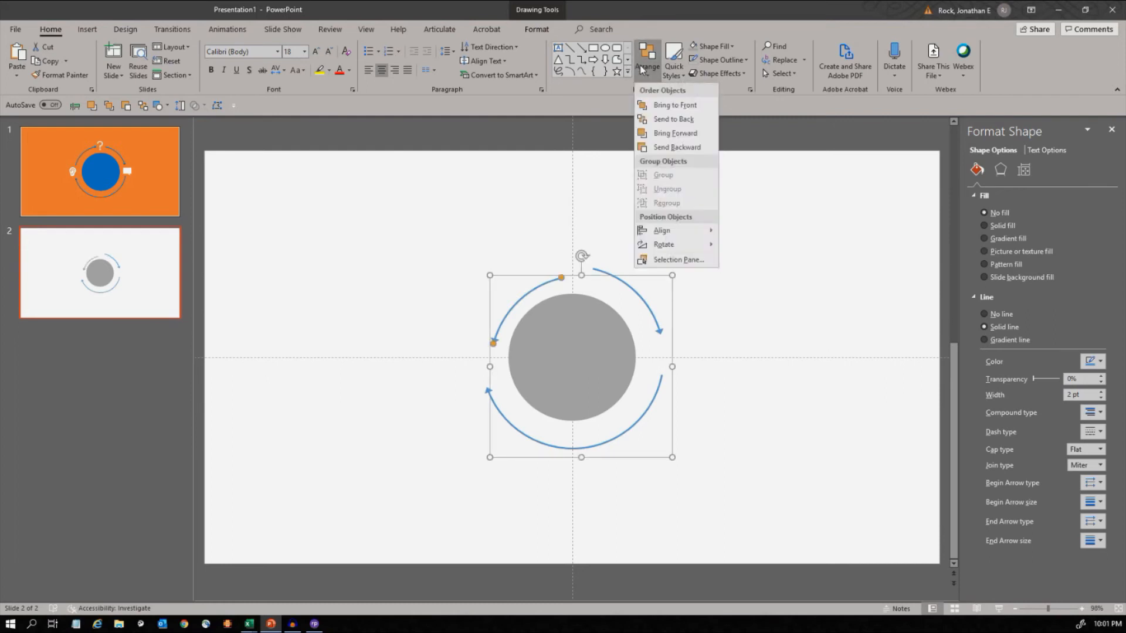
{"action": "left_click", "coordinate": [639, 66]}
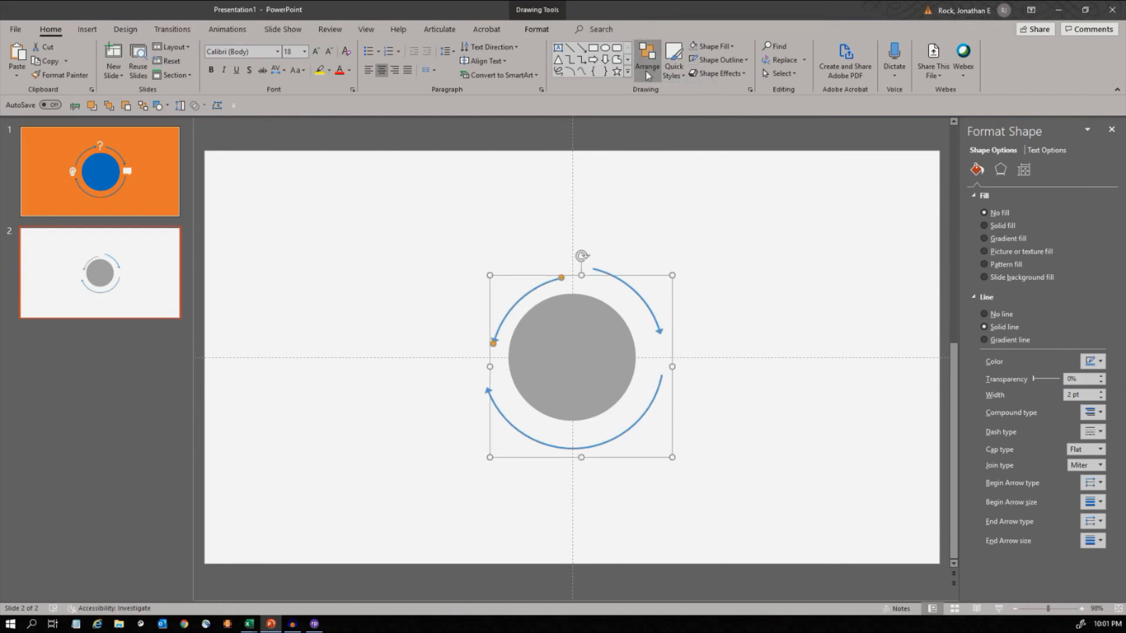
{"action": "left_click", "coordinate": [646, 71]}
{"action": "left_click", "coordinate": [646, 72]}
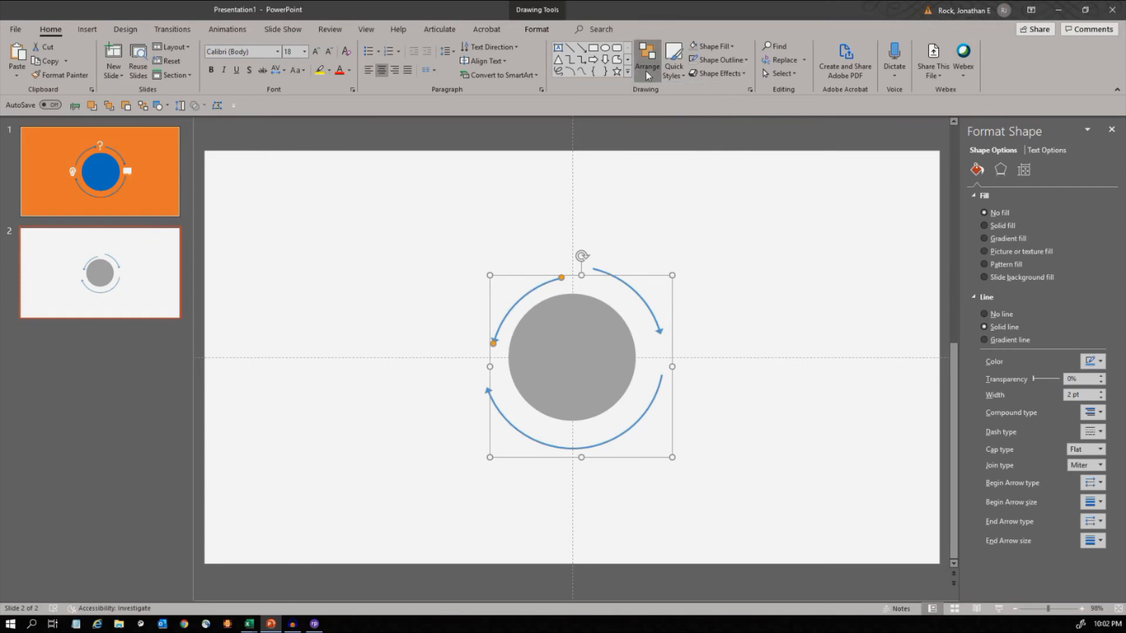
{"action": "left_click", "coordinate": [535, 31]}
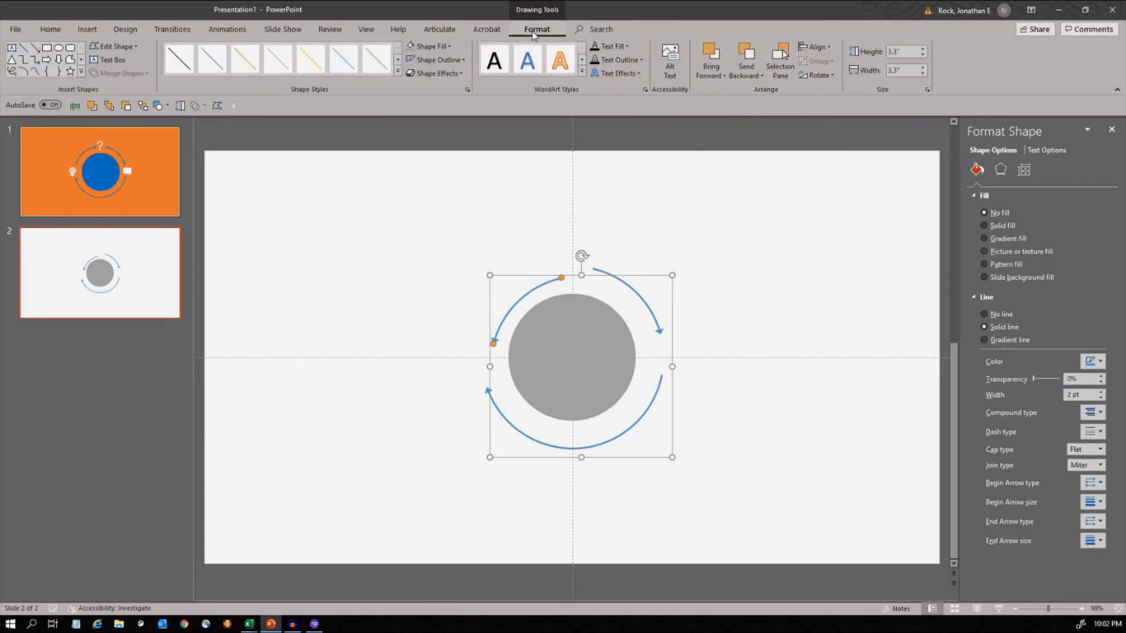
{"action": "left_click", "coordinate": [819, 47]}
{"action": "left_click", "coordinate": [828, 76]}
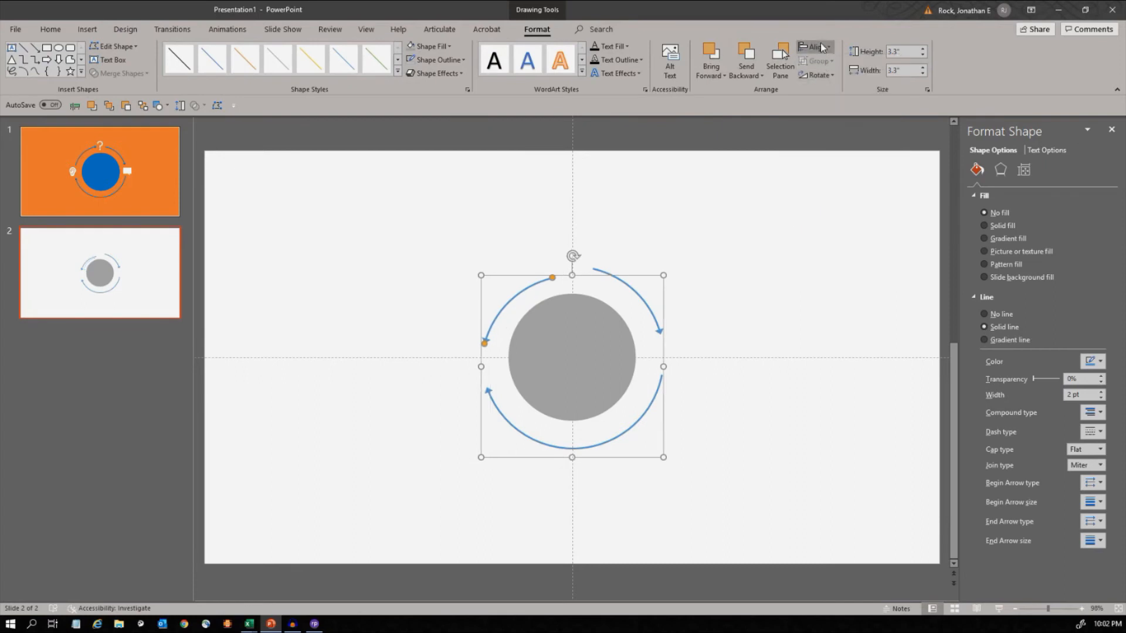
{"action": "left_click", "coordinate": [823, 47]}
{"action": "left_click", "coordinate": [848, 114]}
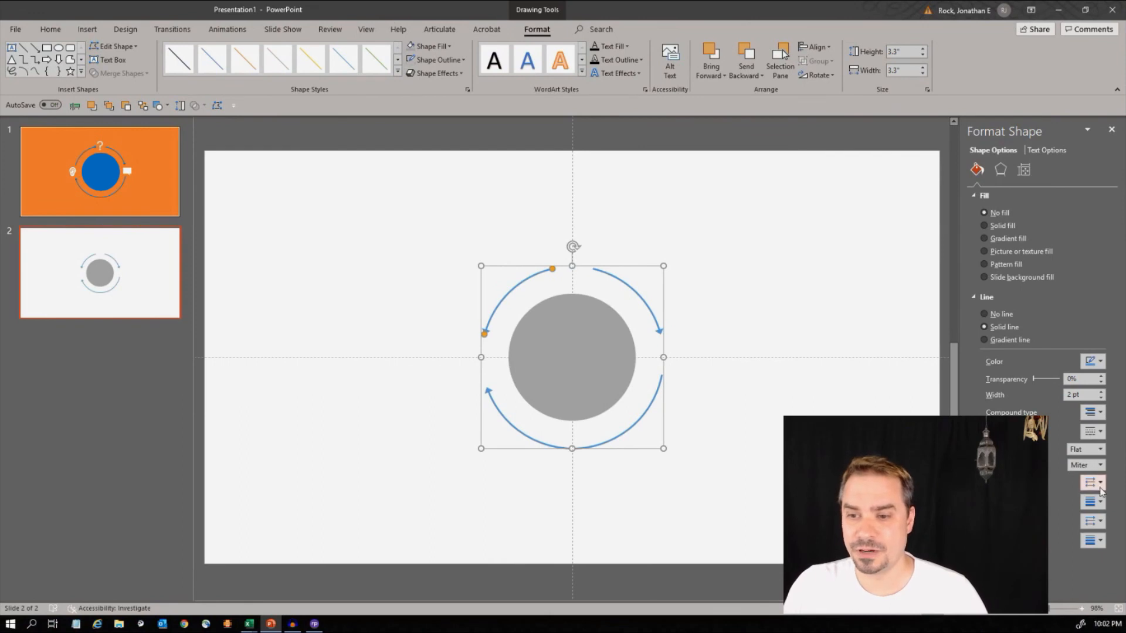
- Add an Arrow type at the upper-left arc's beginning and remove the arrowhead from its end
{"action": "left_click", "coordinate": [1100, 484]}
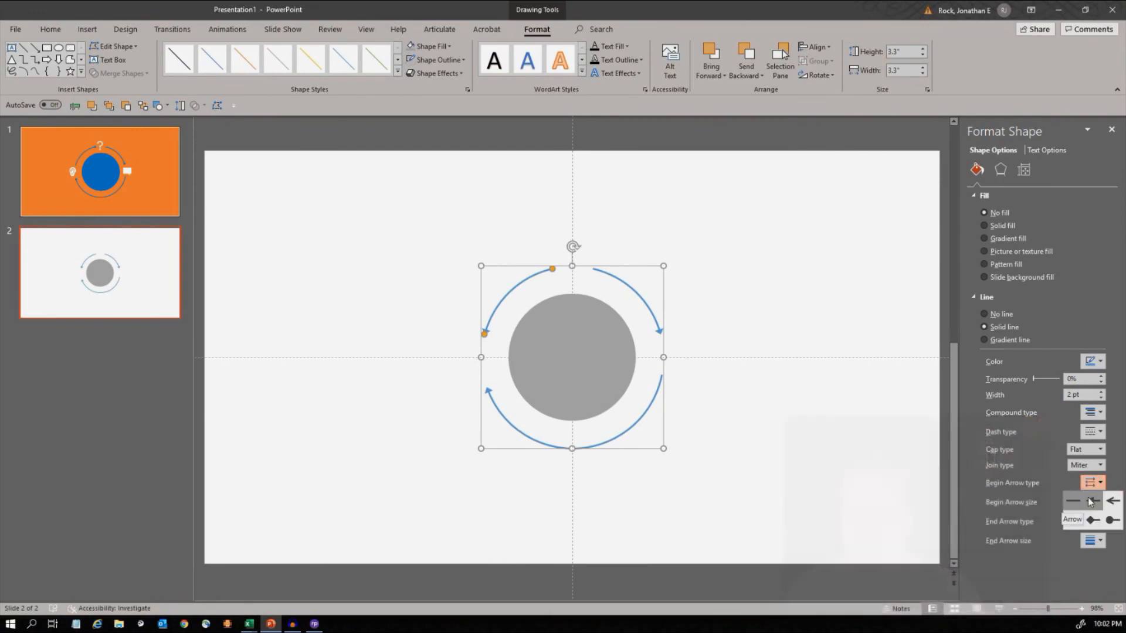
{"action": "left_click", "coordinate": [1090, 502]}
{"action": "left_click", "coordinate": [1090, 503]}
{"action": "left_click", "coordinate": [1091, 558]}
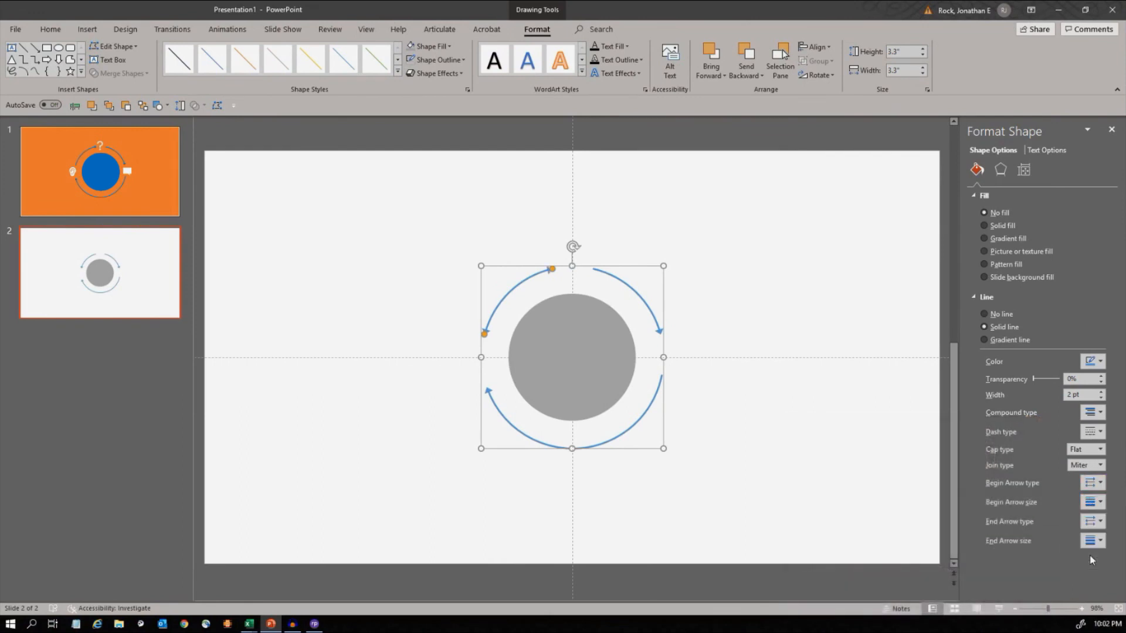
{"action": "left_click", "coordinate": [1092, 522]}
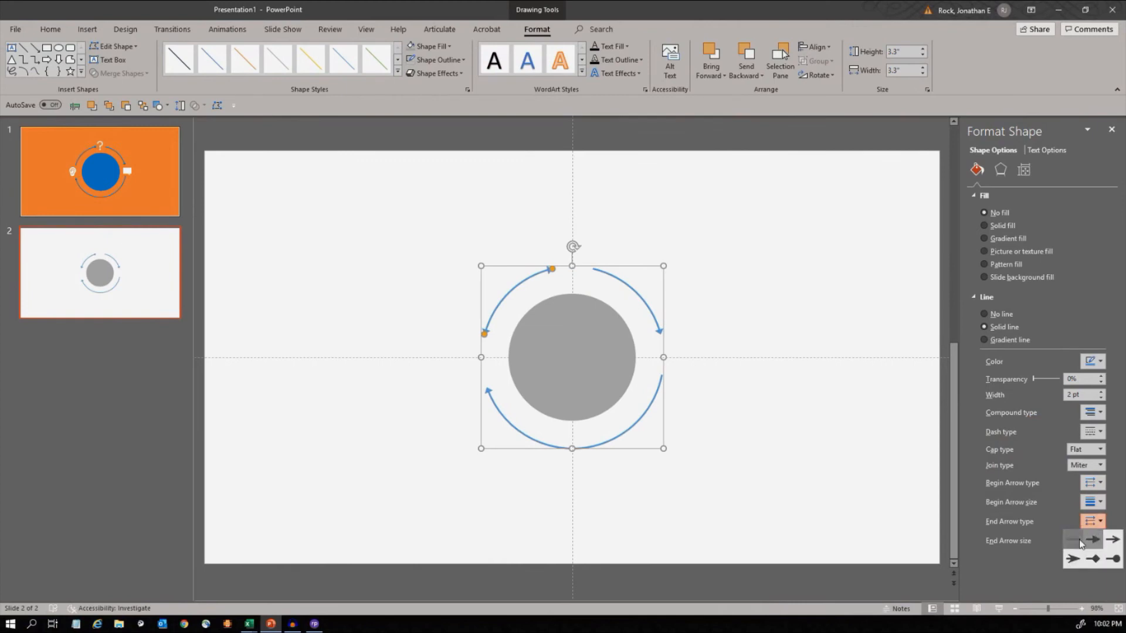
{"action": "left_click", "coordinate": [1082, 542]}
{"action": "left_click", "coordinate": [917, 455]}
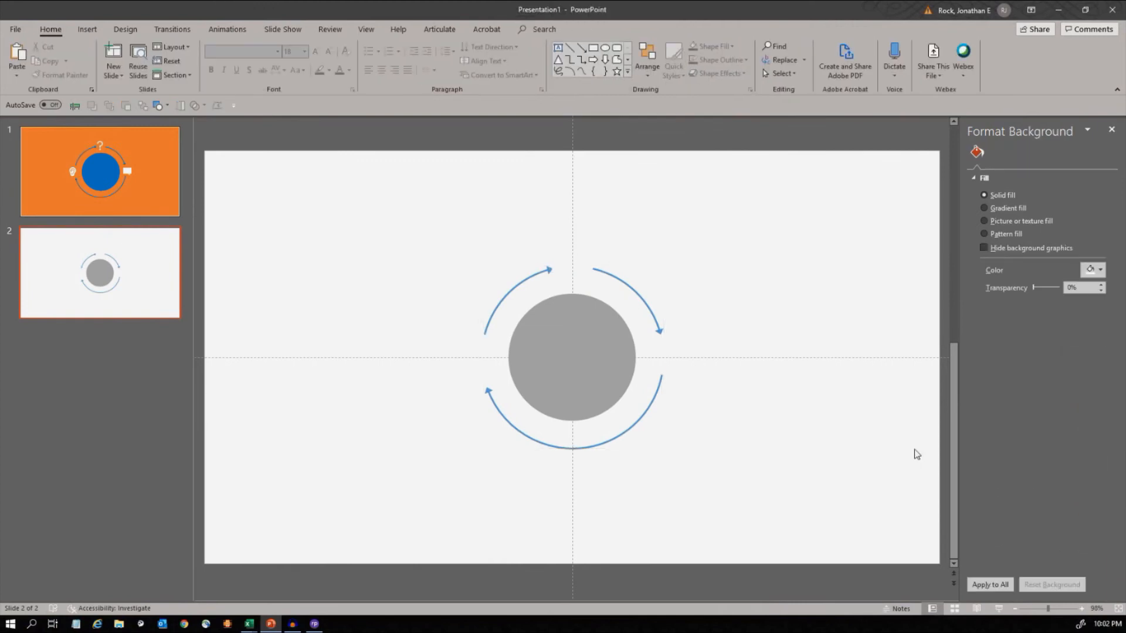
- Extend the lower arc's left end slightly upward and duplicate the arc
{"action": "left_click", "coordinate": [491, 406]}
{"action": "mouse_move", "coordinate": [487, 389]}
{"action": "left_mouse_down"}
{"action": "mouse_move", "coordinate": [509, 433]}
{"action": "mouse_move", "coordinate": [558, 461]}
{"action": "mouse_move", "coordinate": [485, 384]}
{"action": "left_mouse_up"}
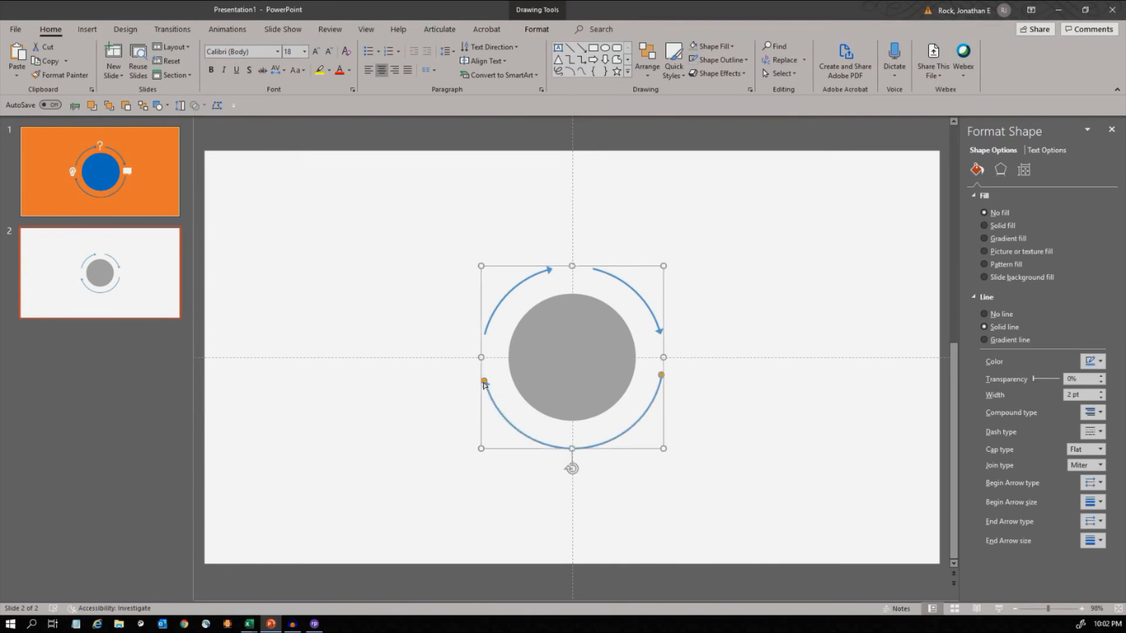
{"action": "key", "text": "ctrl+d"}
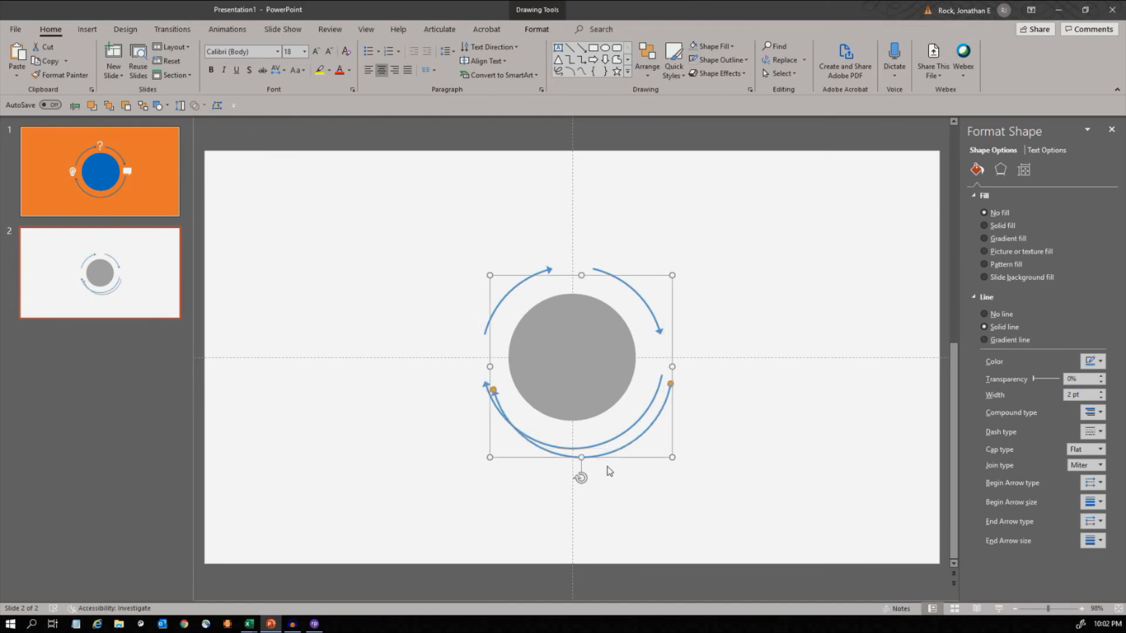
- Centre the duplicated lower arc on the slide horizontally and vertically, over the original arc
{"action": "left_click", "coordinate": [552, 28]}
{"action": "left_click", "coordinate": [814, 47]}
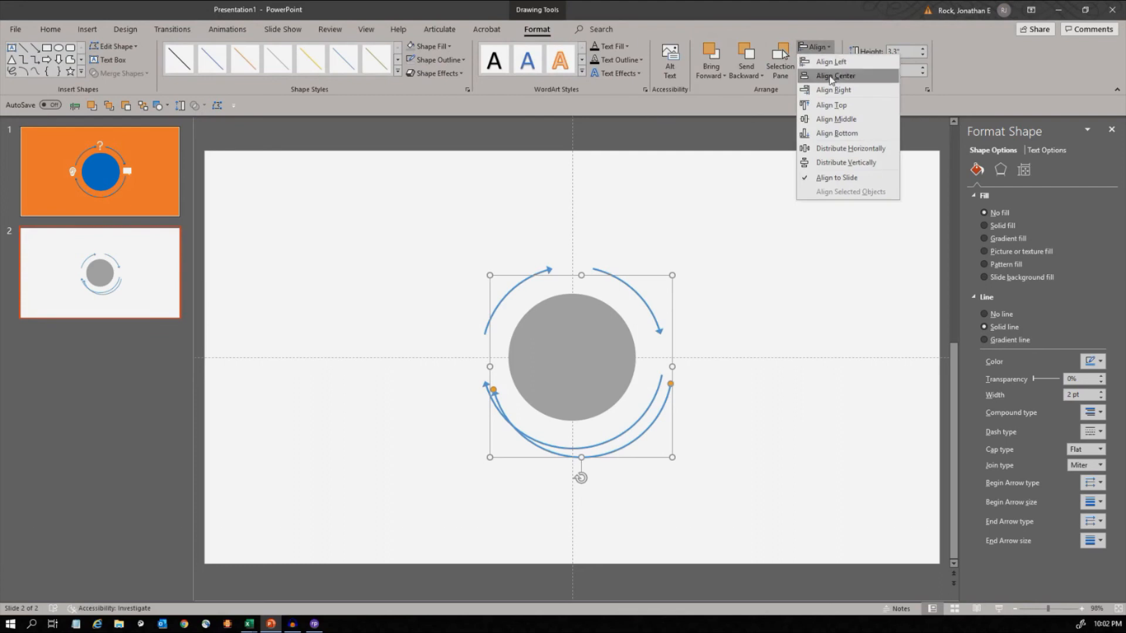
{"action": "left_click", "coordinate": [816, 77]}
{"action": "left_click", "coordinate": [812, 47]}
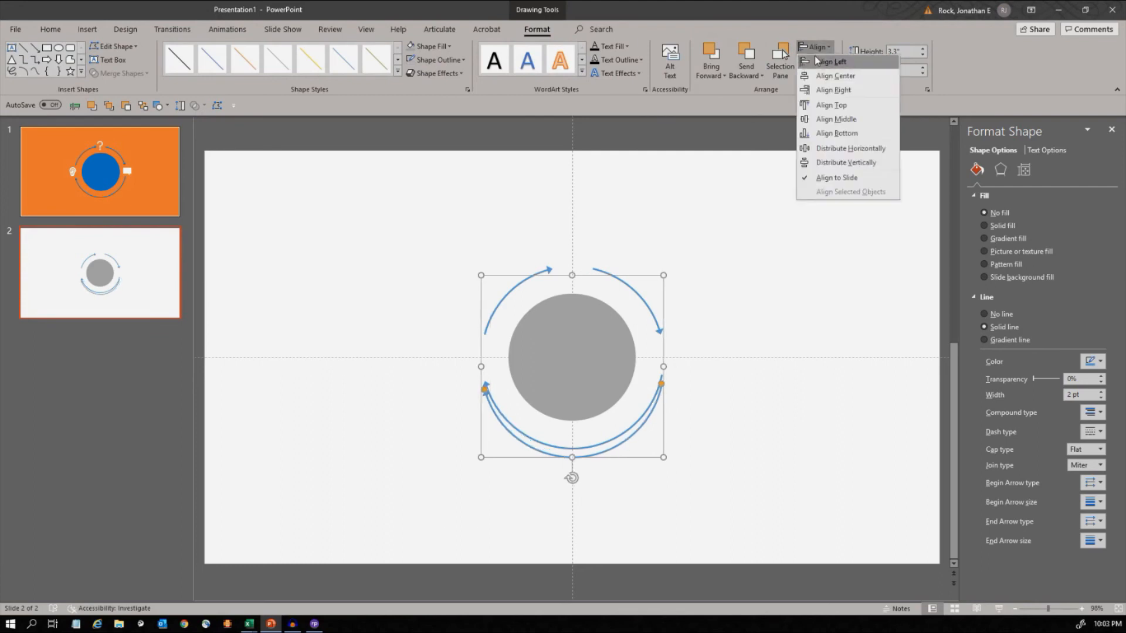
{"action": "left_click", "coordinate": [835, 114]}
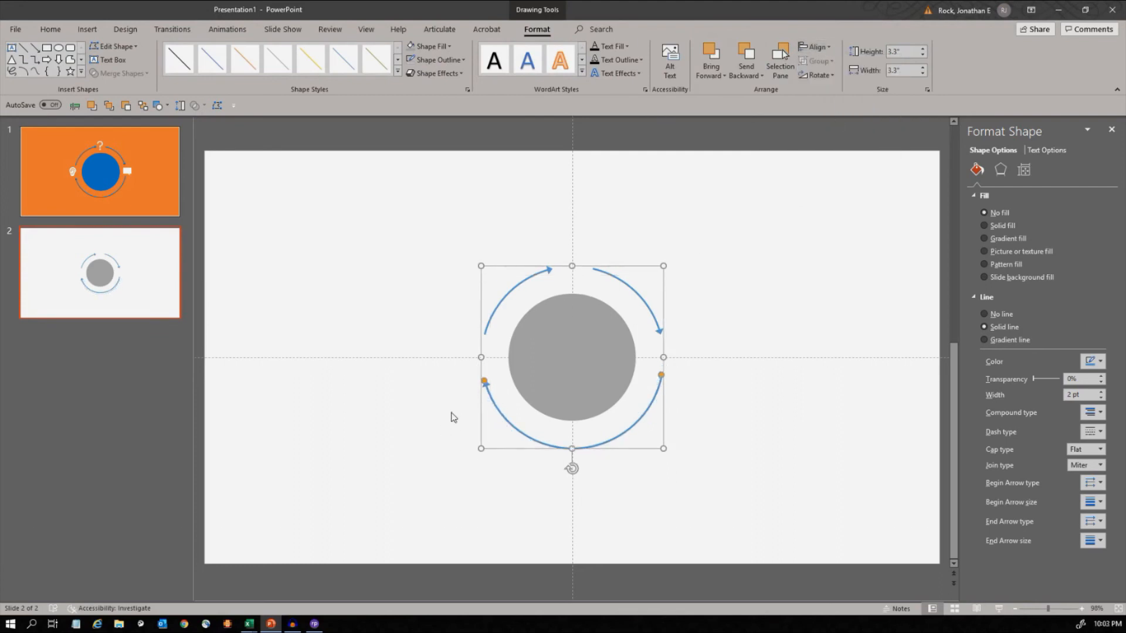
- Shorten the duplicate lower arc from its left end so its arrowhead sits at the bottom centre of the ring
{"action": "left_click_drag", "start_coordinate": [485, 382], "coordinate": [485, 384]}
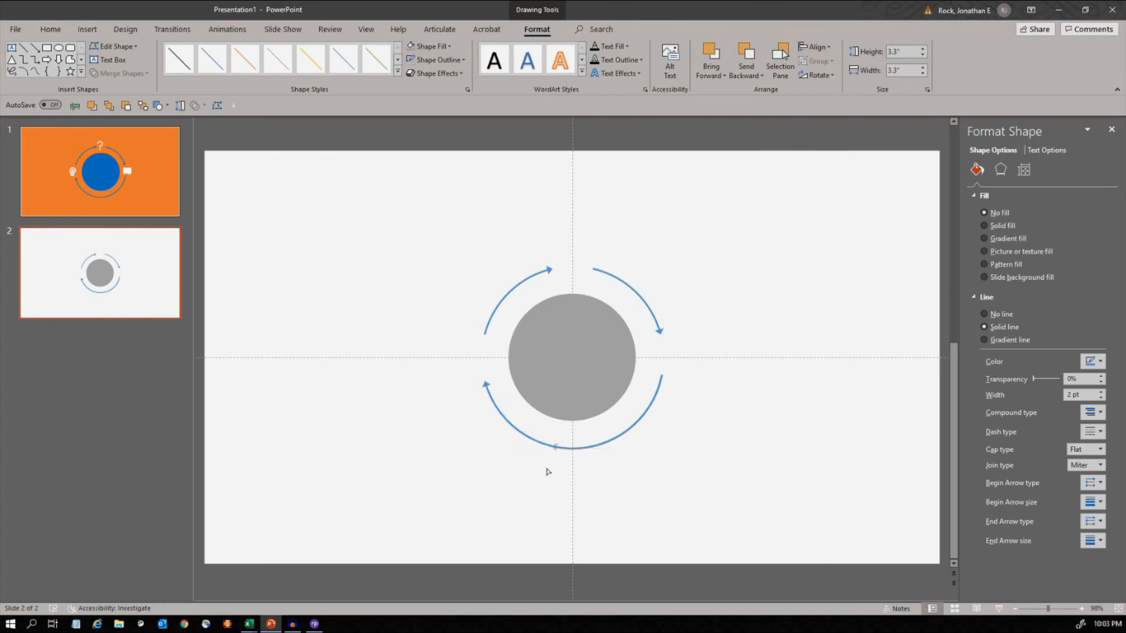
{"action": "left_click_drag", "start_coordinate": [567, 478], "coordinate": [567, 479]}
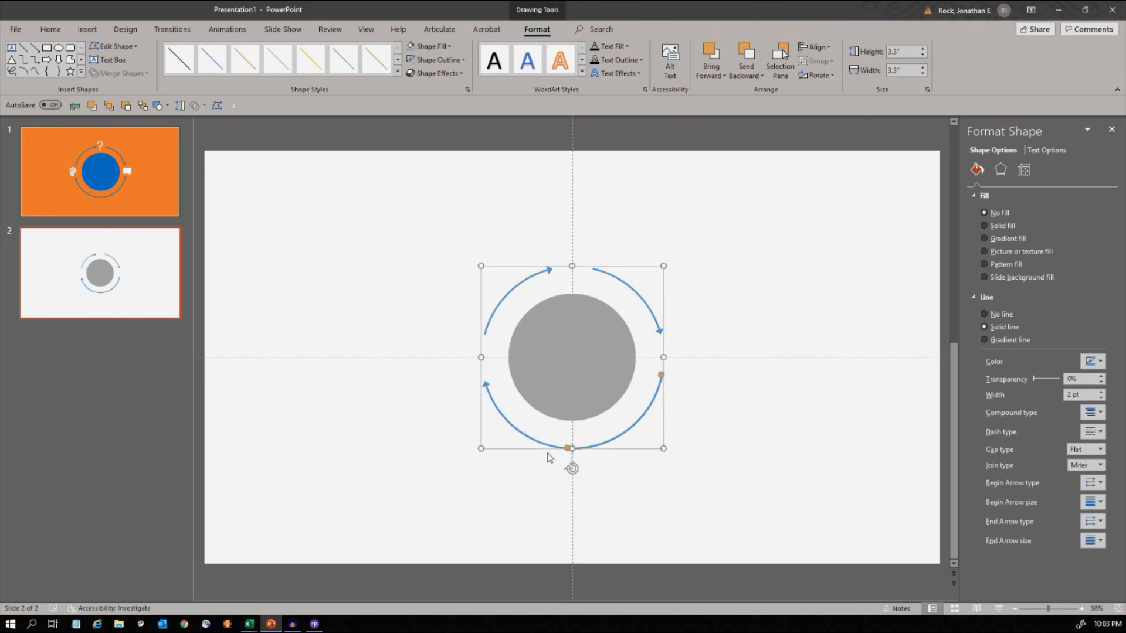
{"action": "left_click", "coordinate": [420, 451]}
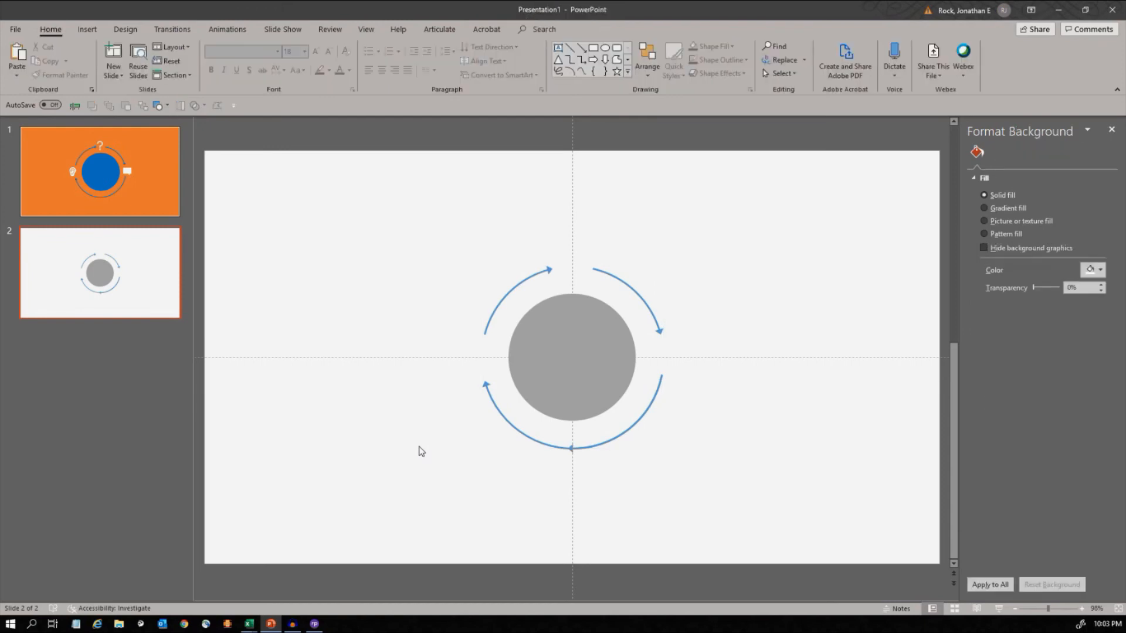
- Move the shortened arc aside and remove the beginning arrowhead from the full lower arc
{"action": "left_click", "coordinate": [573, 449]}
{"action": "left_click_drag", "start_coordinate": [584, 449], "coordinate": [611, 455]}
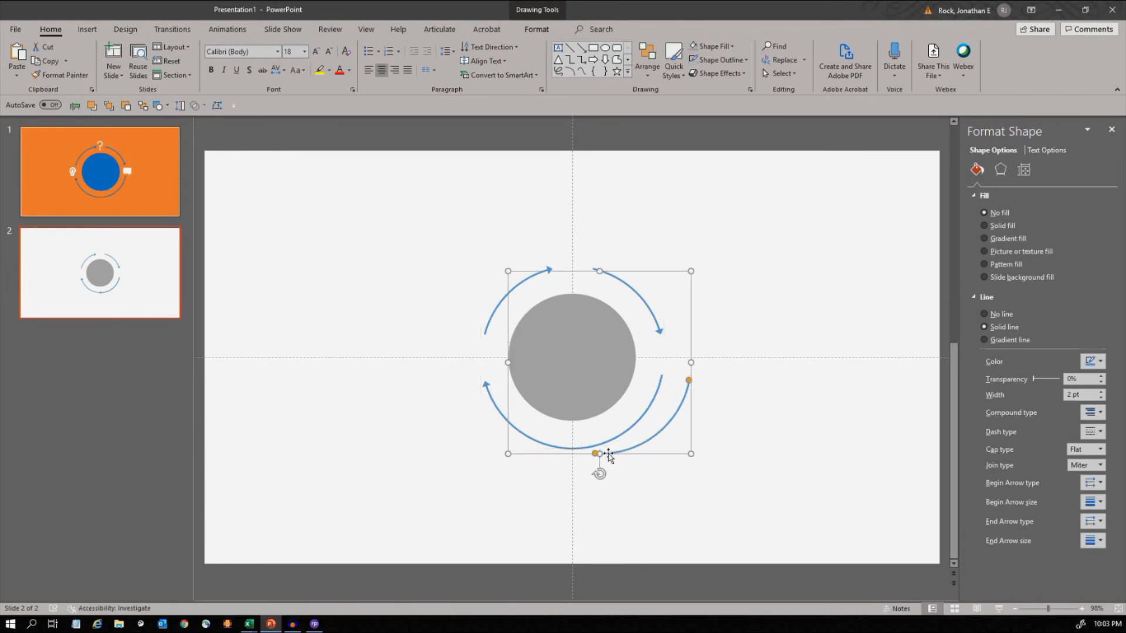
{"action": "left_click", "coordinate": [489, 406]}
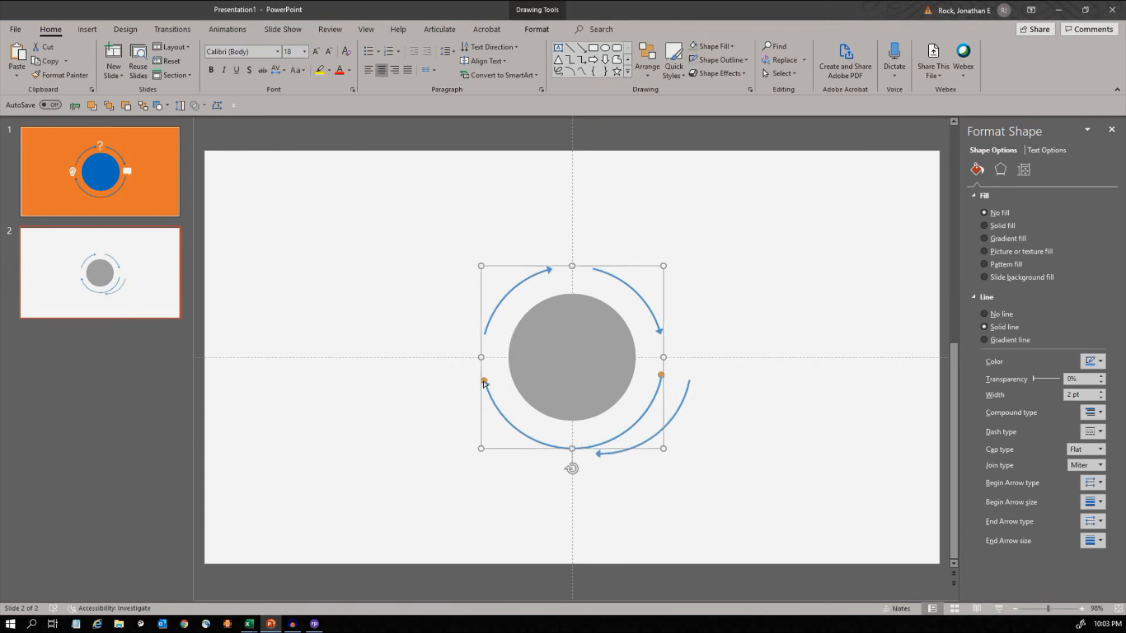
{"action": "left_click", "coordinate": [1095, 521]}
{"action": "left_click", "coordinate": [1097, 488]}
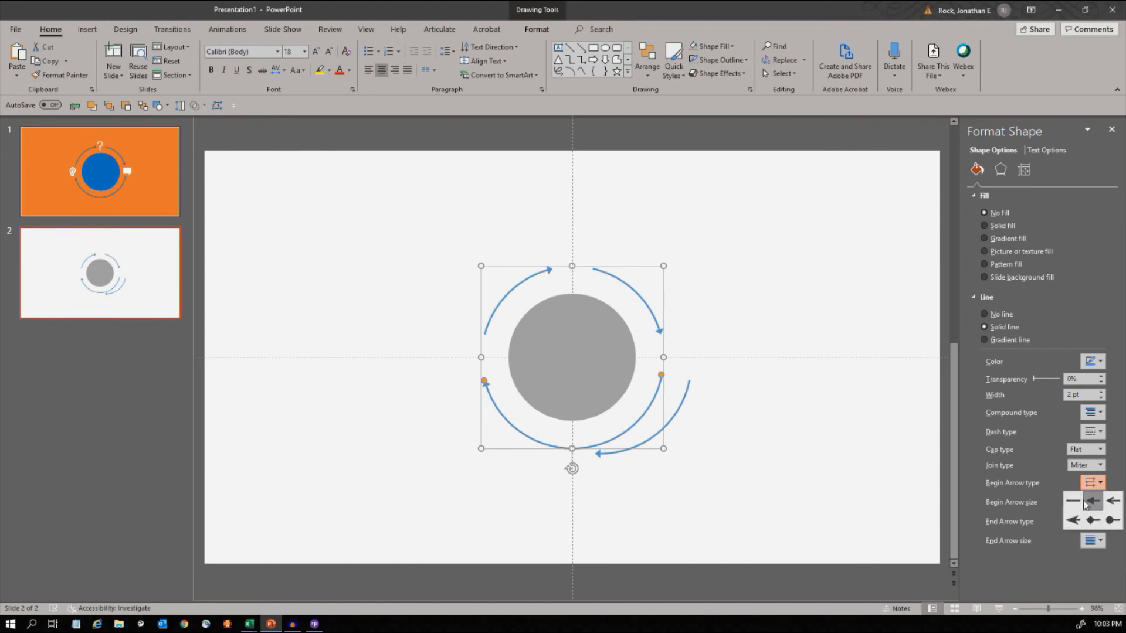
{"action": "left_click", "coordinate": [1079, 503]}
{"action": "left_click", "coordinate": [644, 463]}
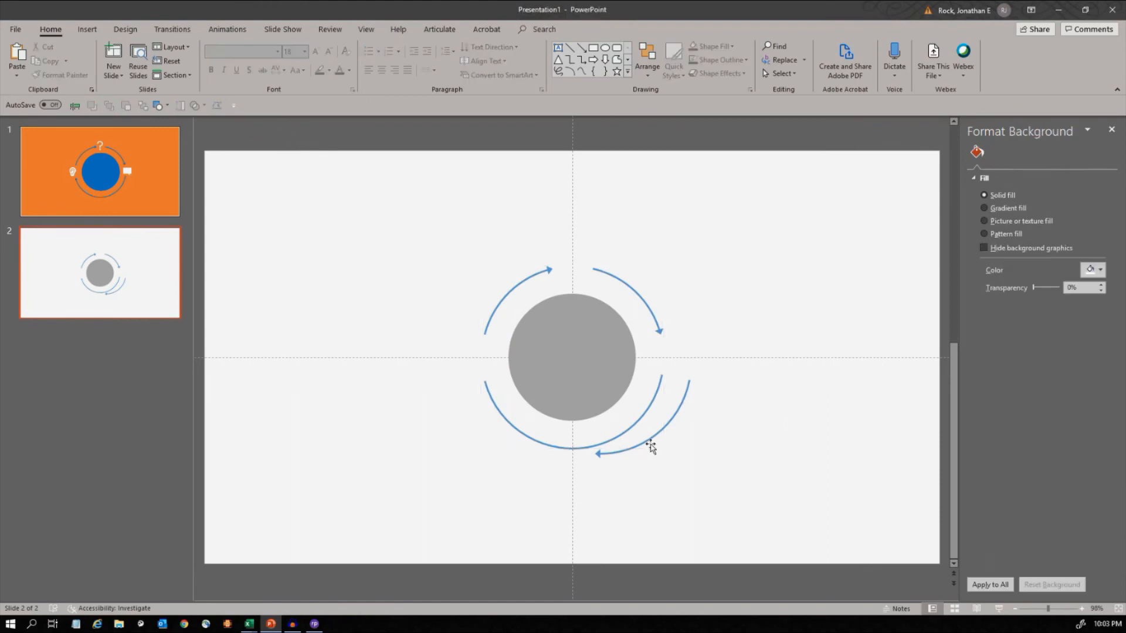
- Centre the shortened arc on the slide horizontally and vertically so it overlaps the full lower arc
{"action": "left_click", "coordinate": [651, 446]}
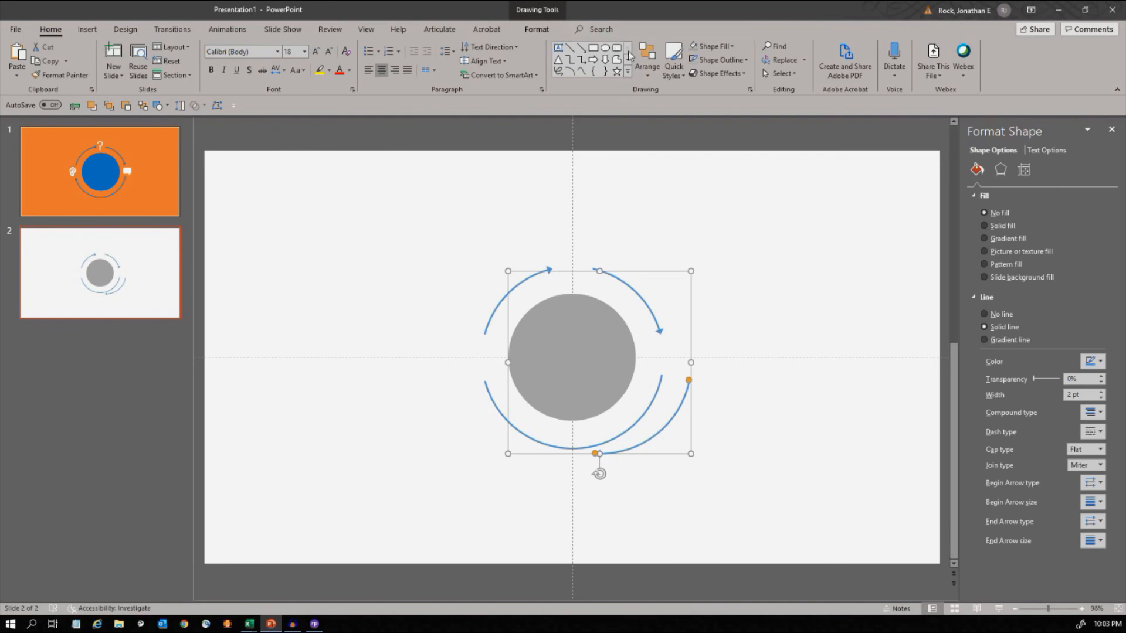
{"action": "left_click", "coordinate": [649, 65]}
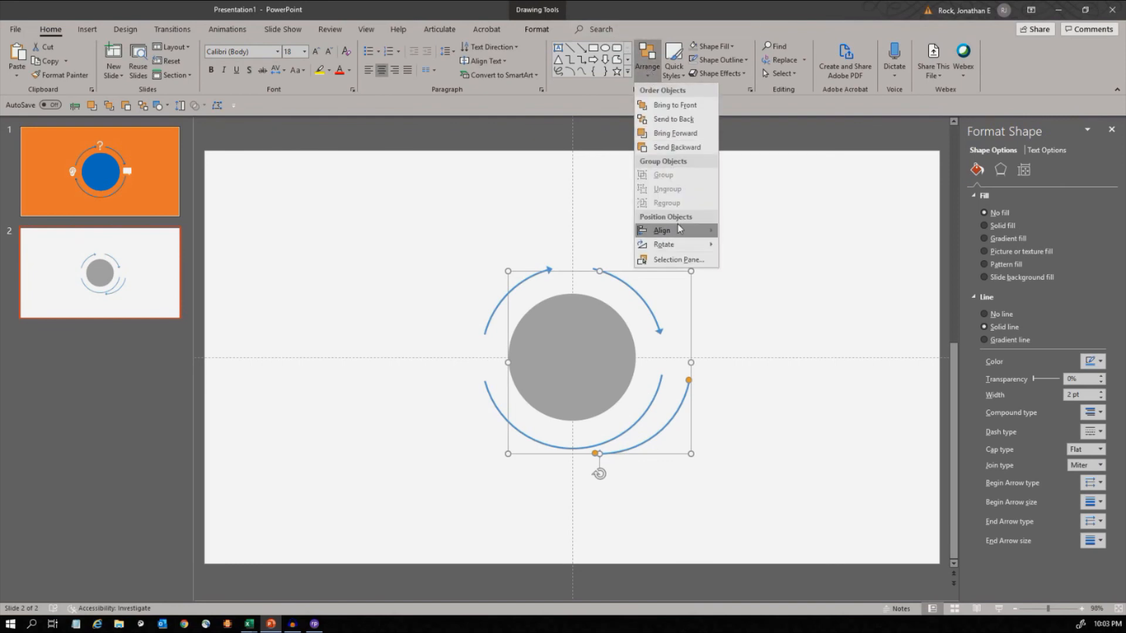
{"action": "mouse_move", "coordinate": [679, 230]}
{"action": "left_click", "coordinate": [742, 250]}
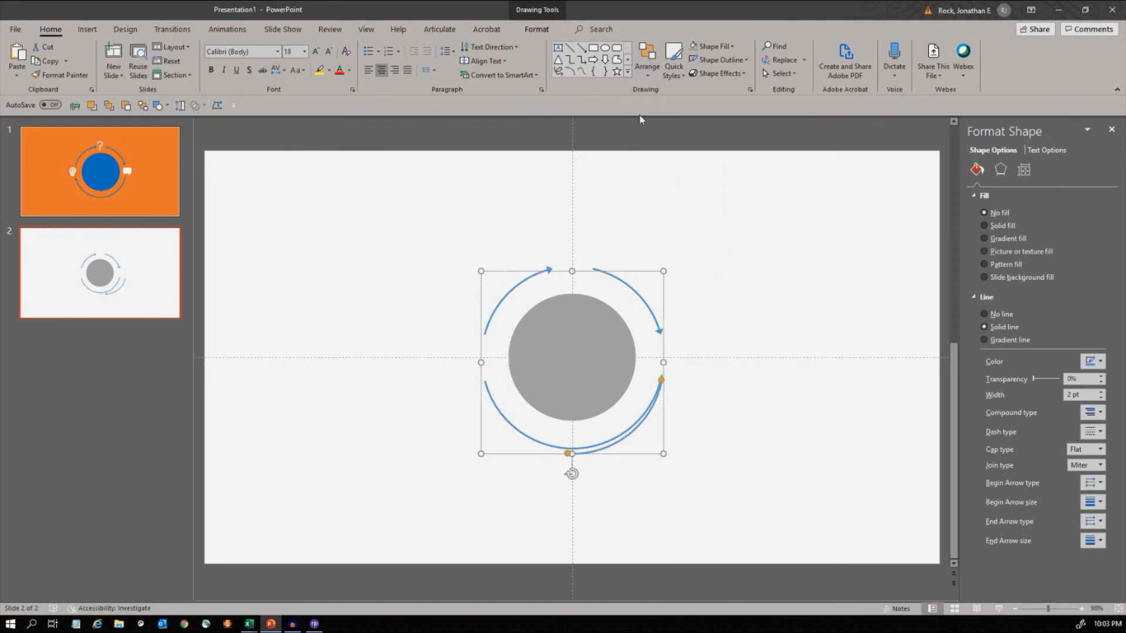
{"action": "left_click", "coordinate": [647, 63]}
{"action": "mouse_move", "coordinate": [679, 230]}
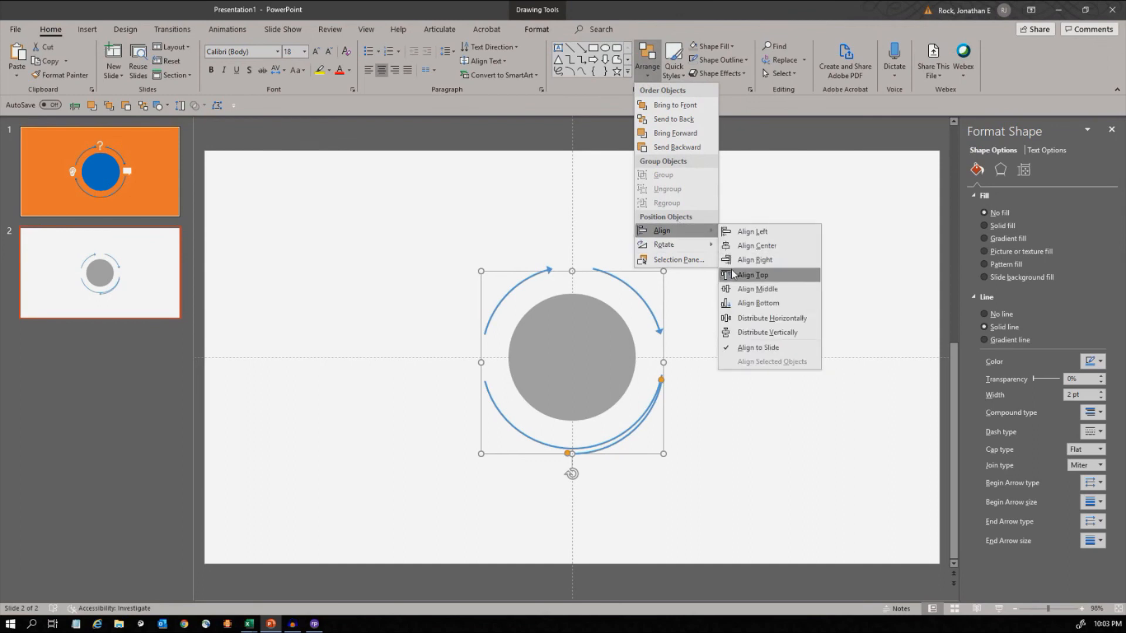
{"action": "left_click", "coordinate": [742, 292]}
{"action": "left_click", "coordinate": [383, 354]}
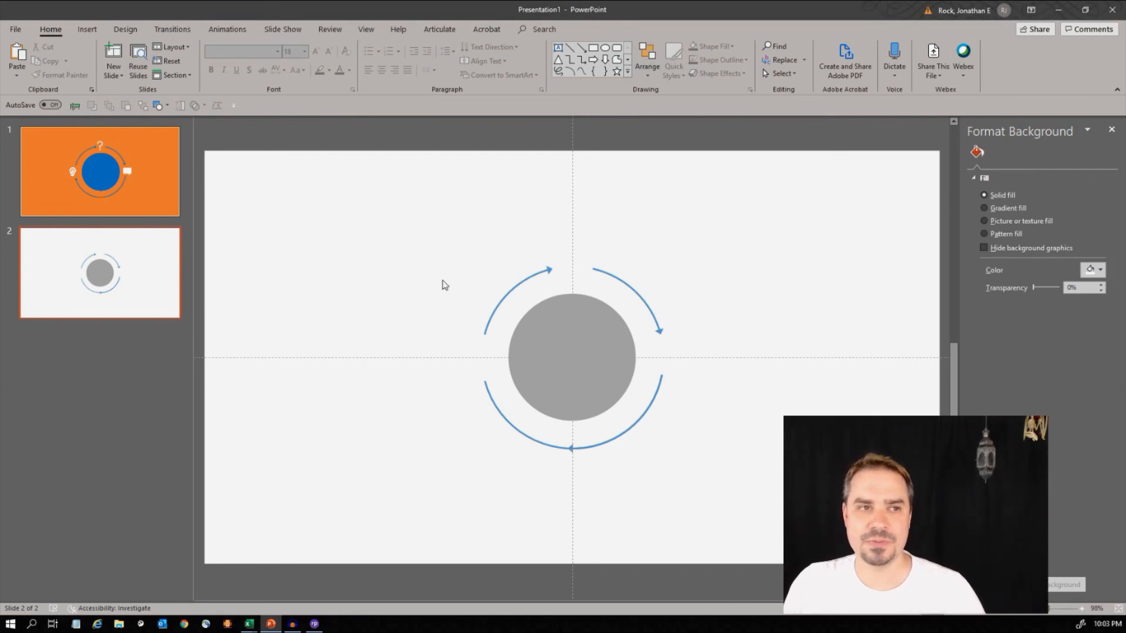
- Select the grey circle and all the surrounding arcs and group them into one object
{"action": "left_click_drag", "start_coordinate": [633, 497], "coordinate": [741, 525]}
{"action": "key", "text": "ctrl+g"}
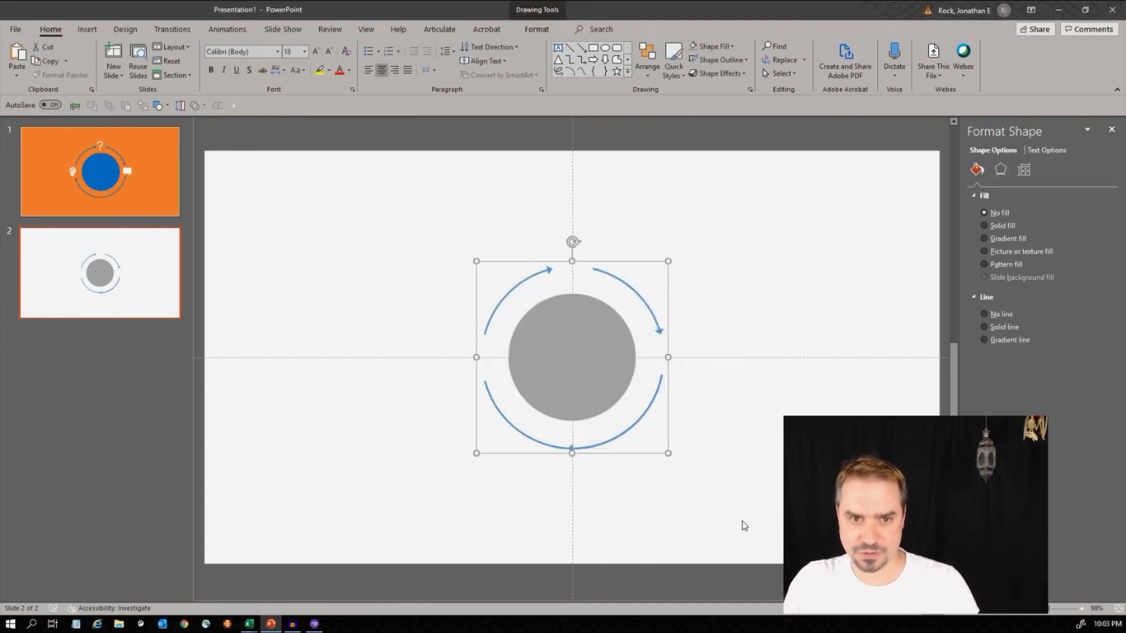
- Examine the file formats available for saving the grouped diagram as a picture to the Desktop, without saving it
{"action": "right_click", "coordinate": [626, 379]}
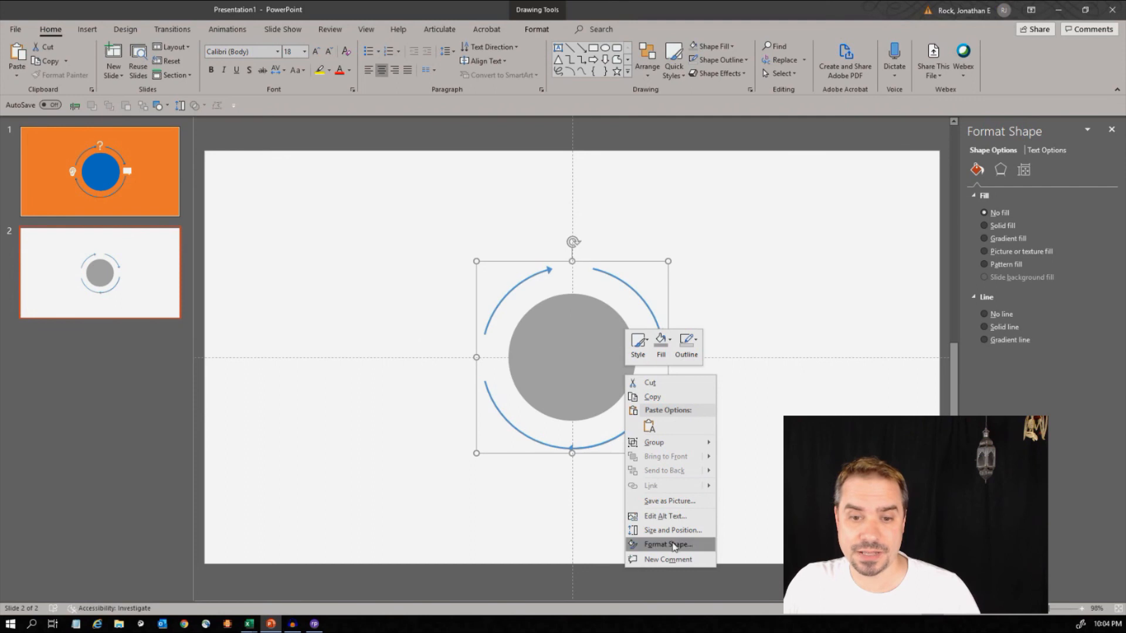
{"action": "left_click", "coordinate": [684, 502]}
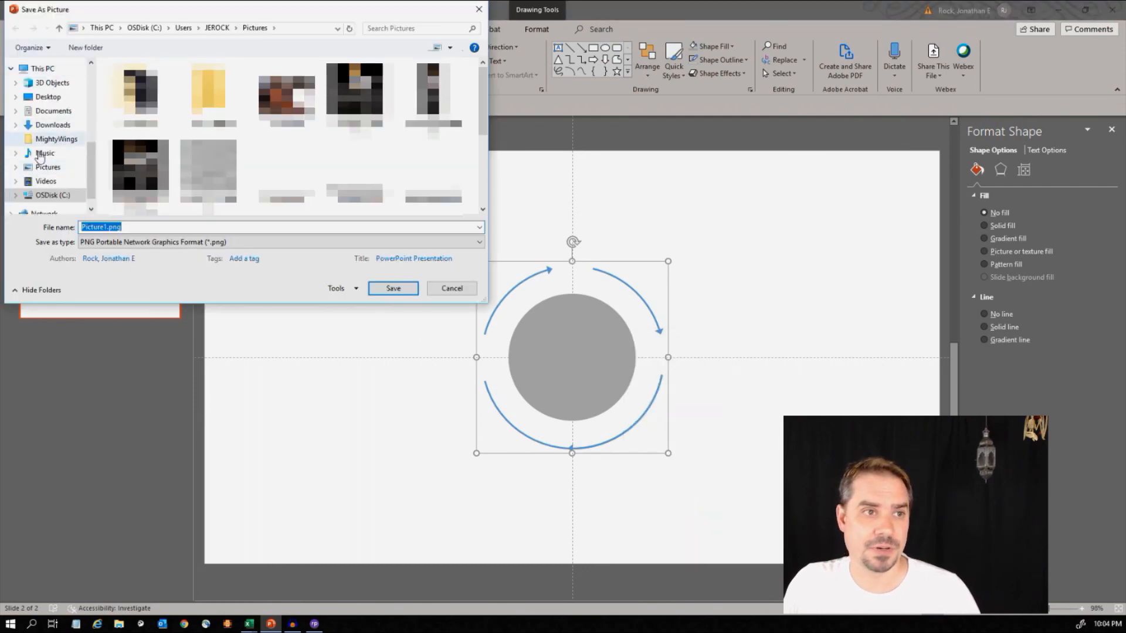
{"action": "left_click", "coordinate": [35, 98]}
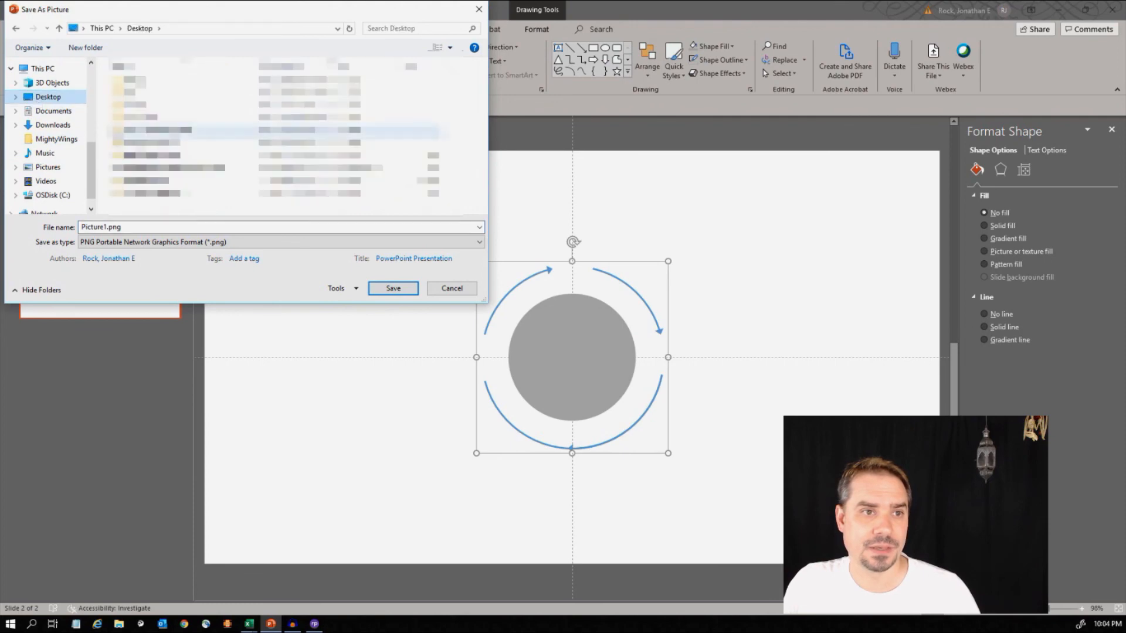
{"action": "left_click", "coordinate": [199, 242]}
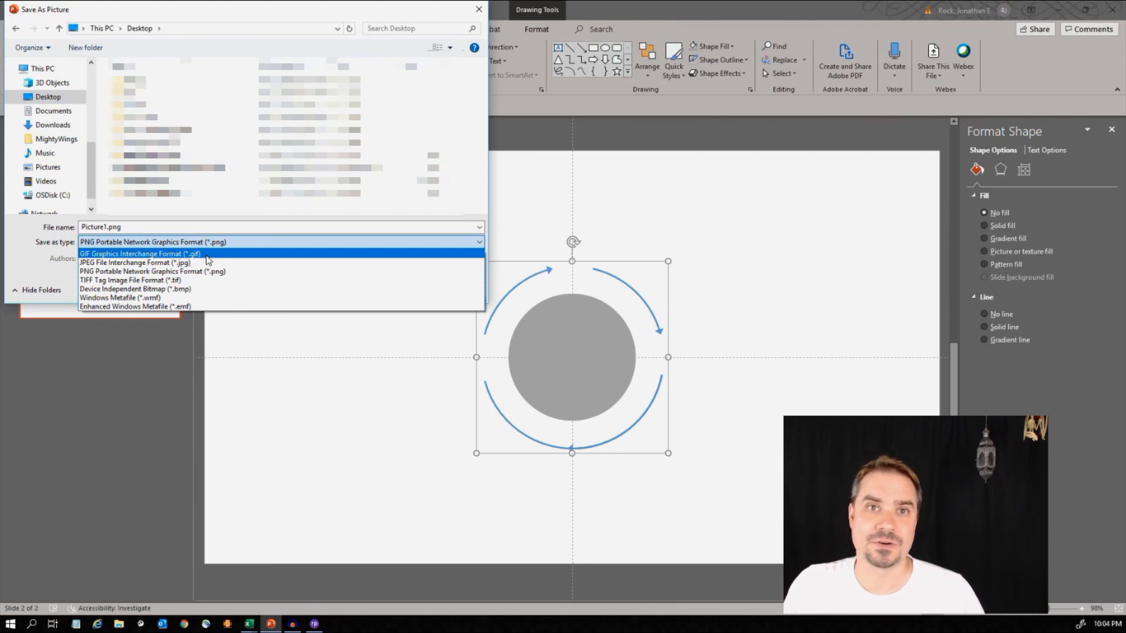
{"action": "left_click", "coordinate": [481, 11]}
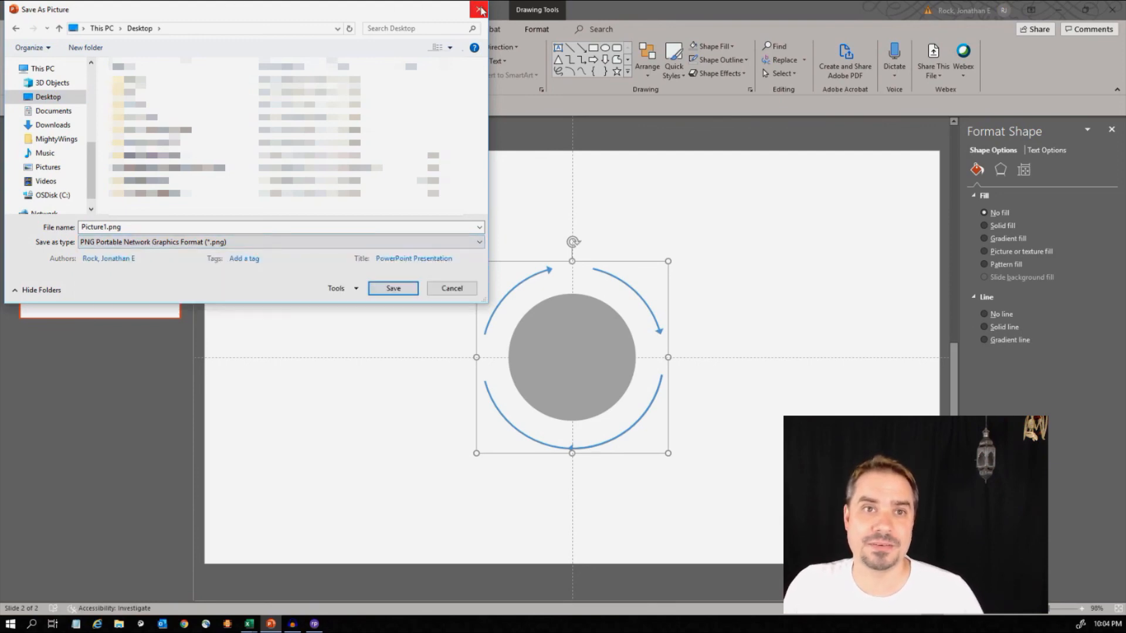
{"action": "left_click", "coordinate": [444, 292]}
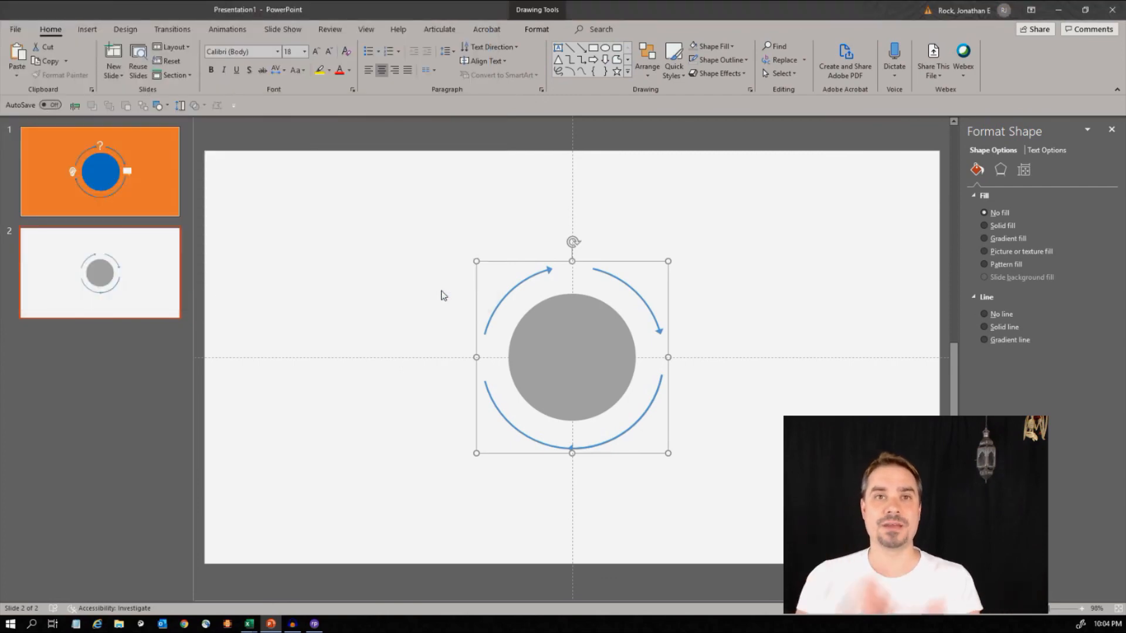